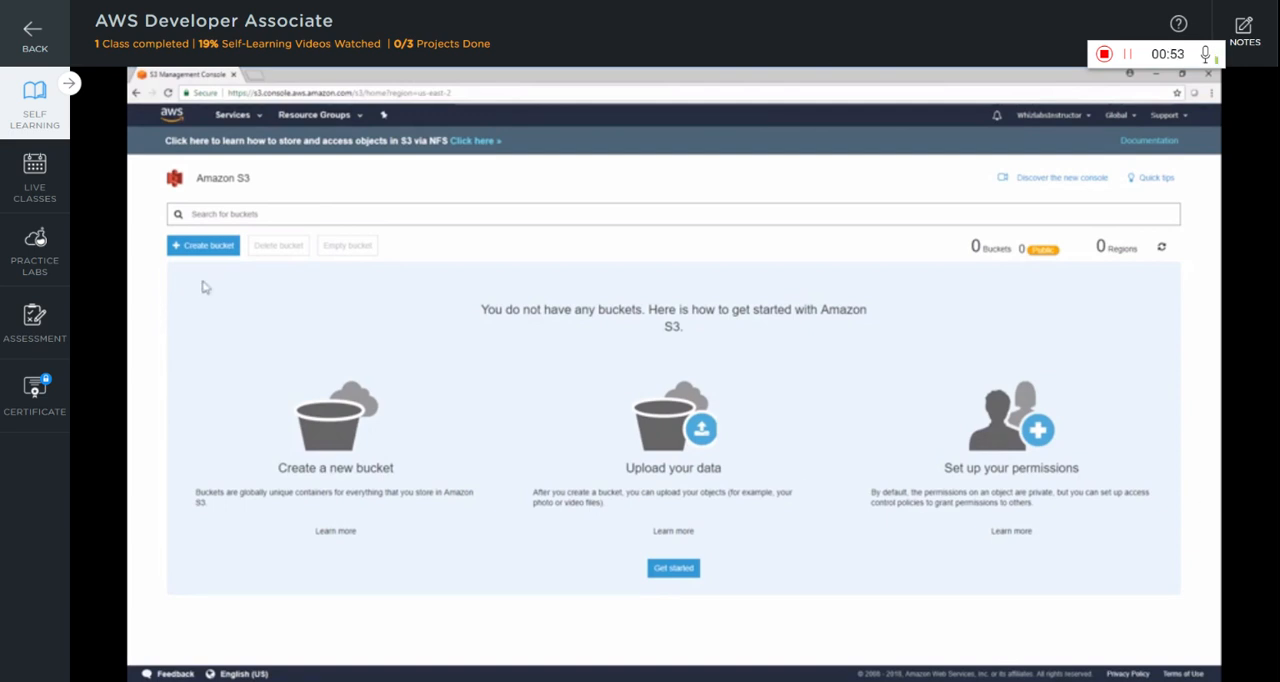
Create a bucket named mywhizlabsbucket in the US East (Ohio) region and view its settings summary
{"action": "left_click", "coordinate": [205, 248]}
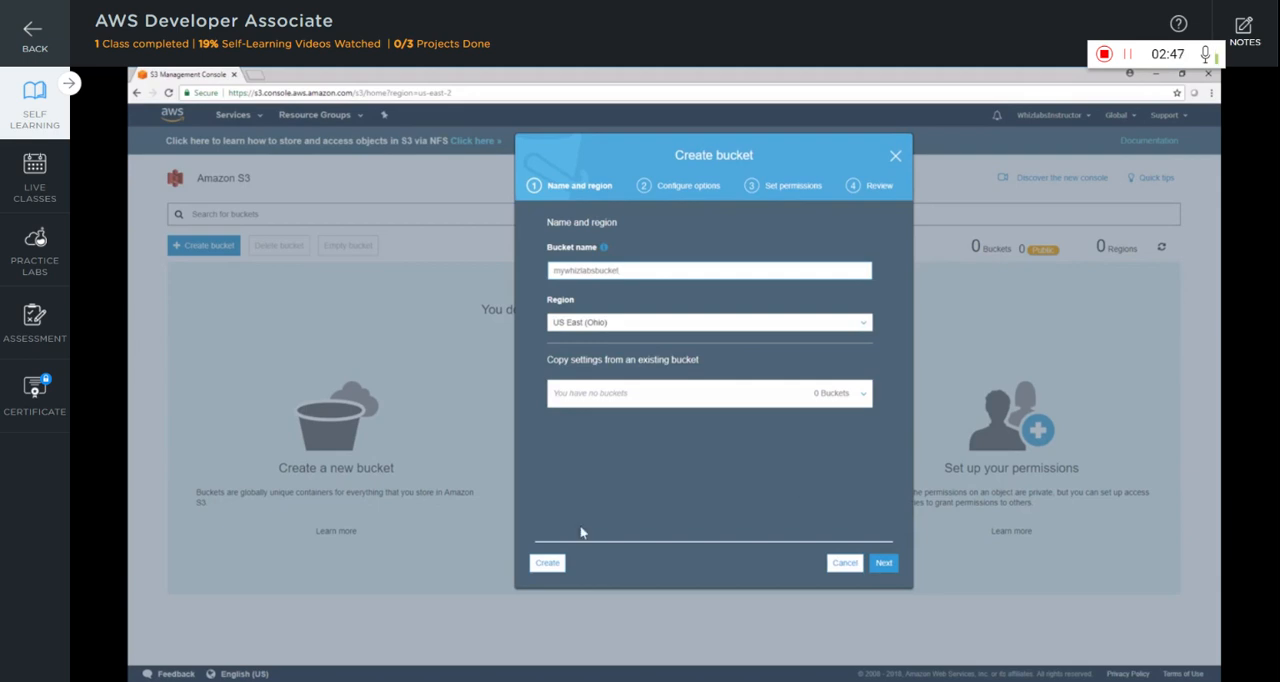
{"action": "left_click", "coordinate": [541, 570]}
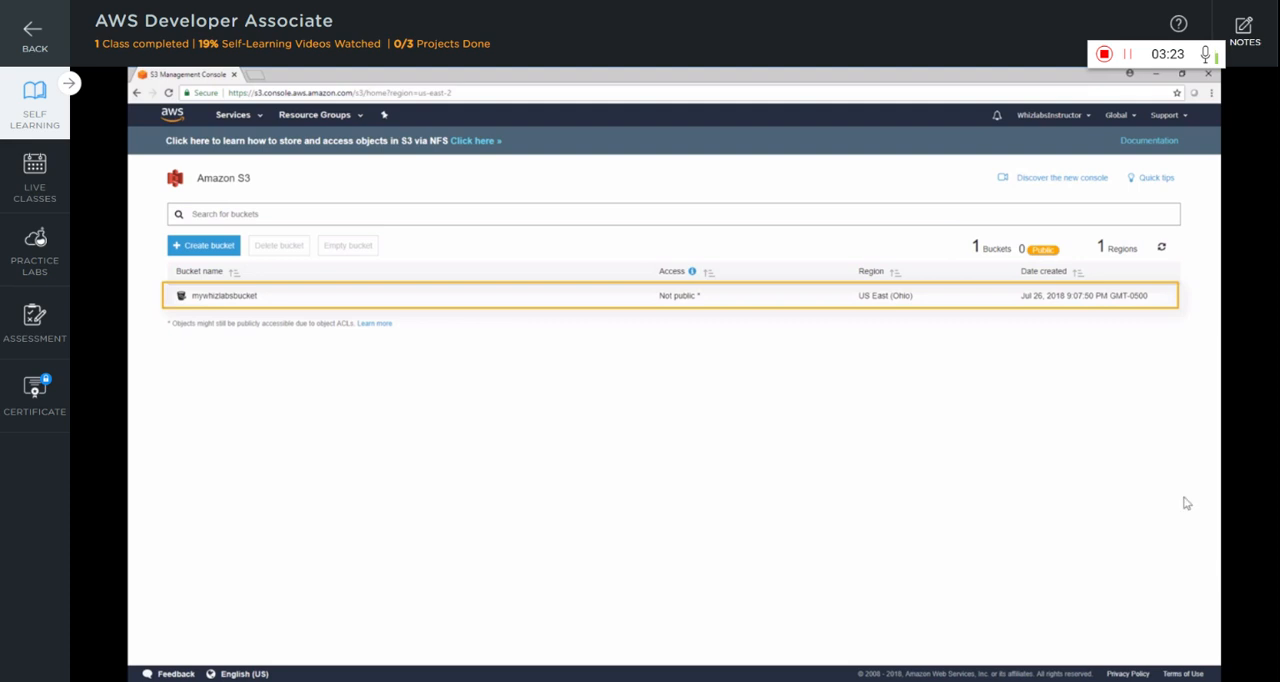
{"action": "left_click", "coordinate": [563, 305]}
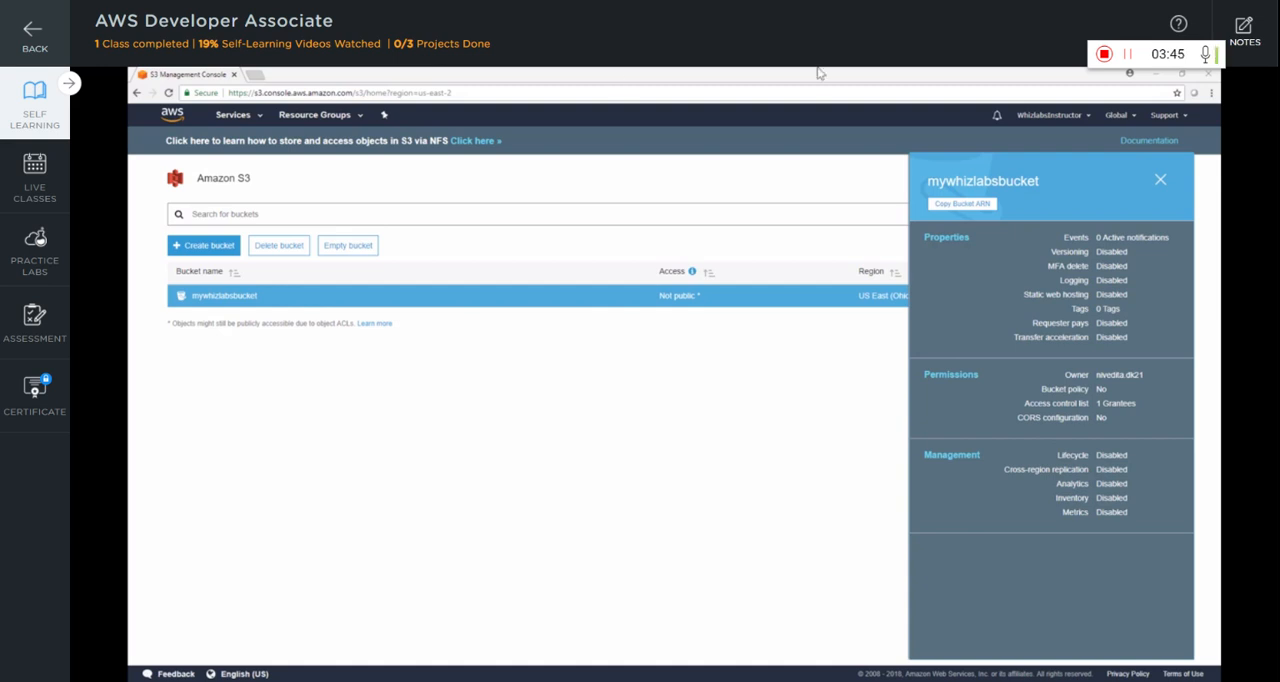
{"action": "left_click", "coordinate": [1161, 188]}
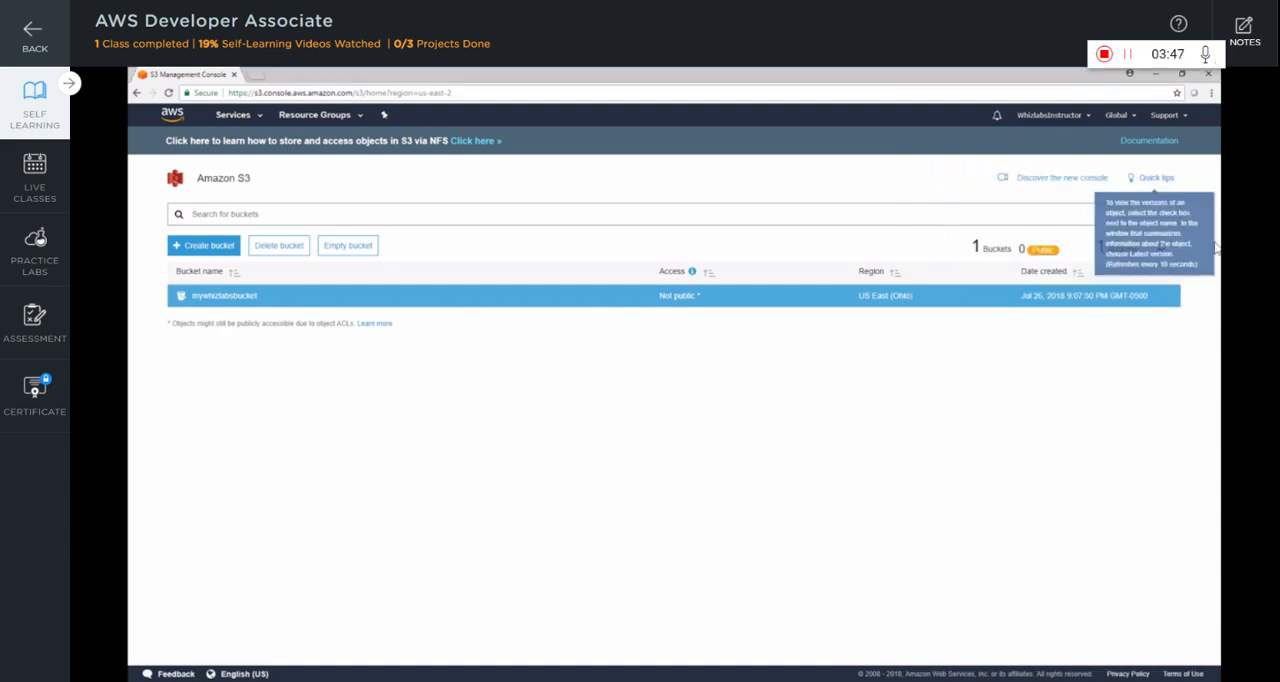
Create a folder named whizlabs inside mywhizlabsbucket, using the bucket's encryption settings
{"action": "left_click", "coordinate": [226, 297]}
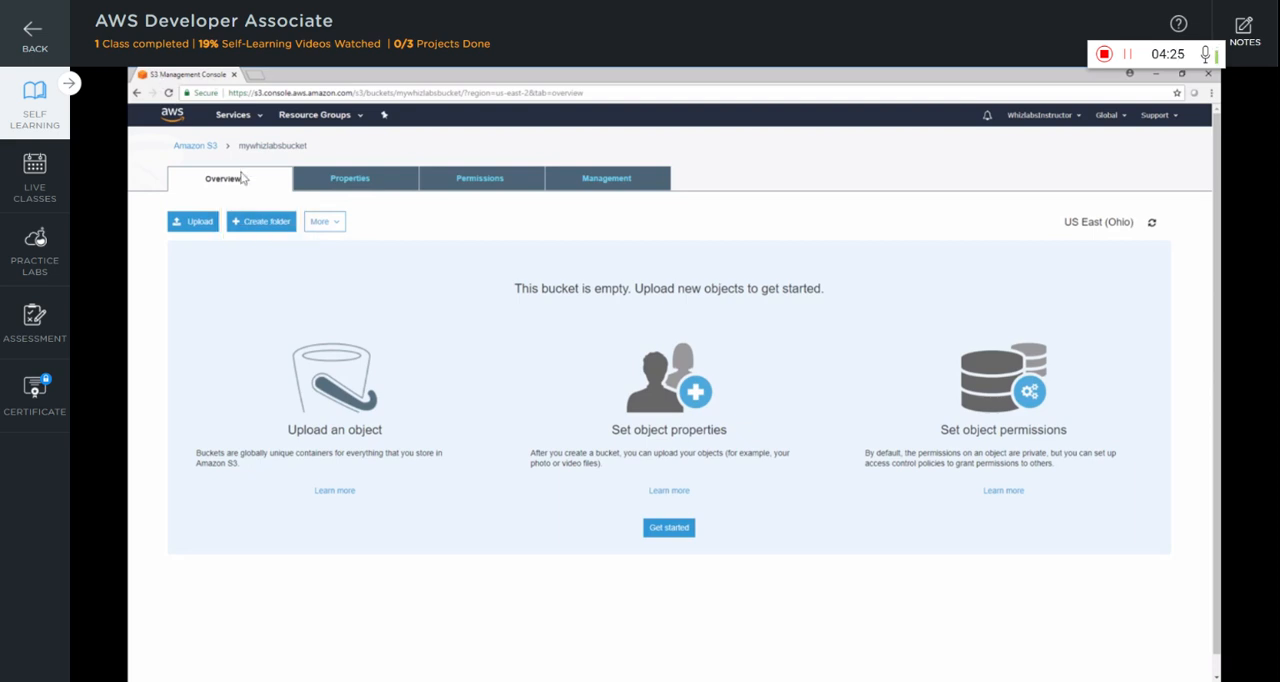
{"action": "left_click", "coordinate": [261, 221]}
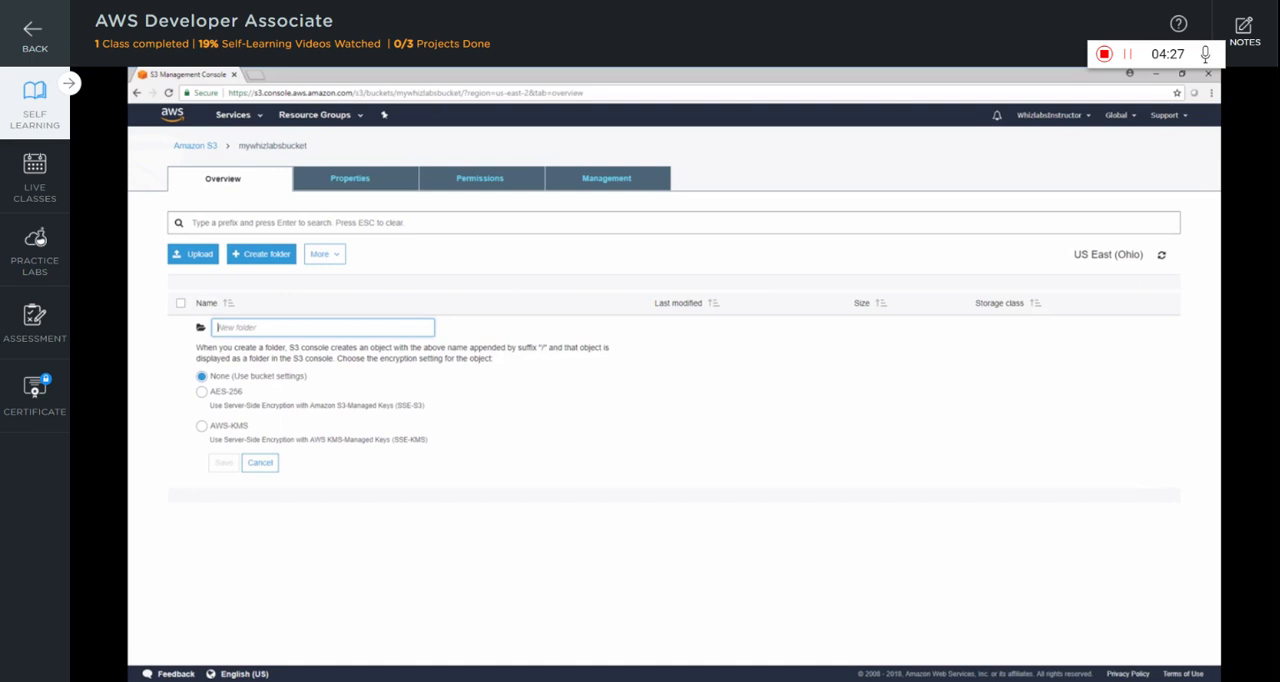
{"action": "type", "text": "whizlabs"}
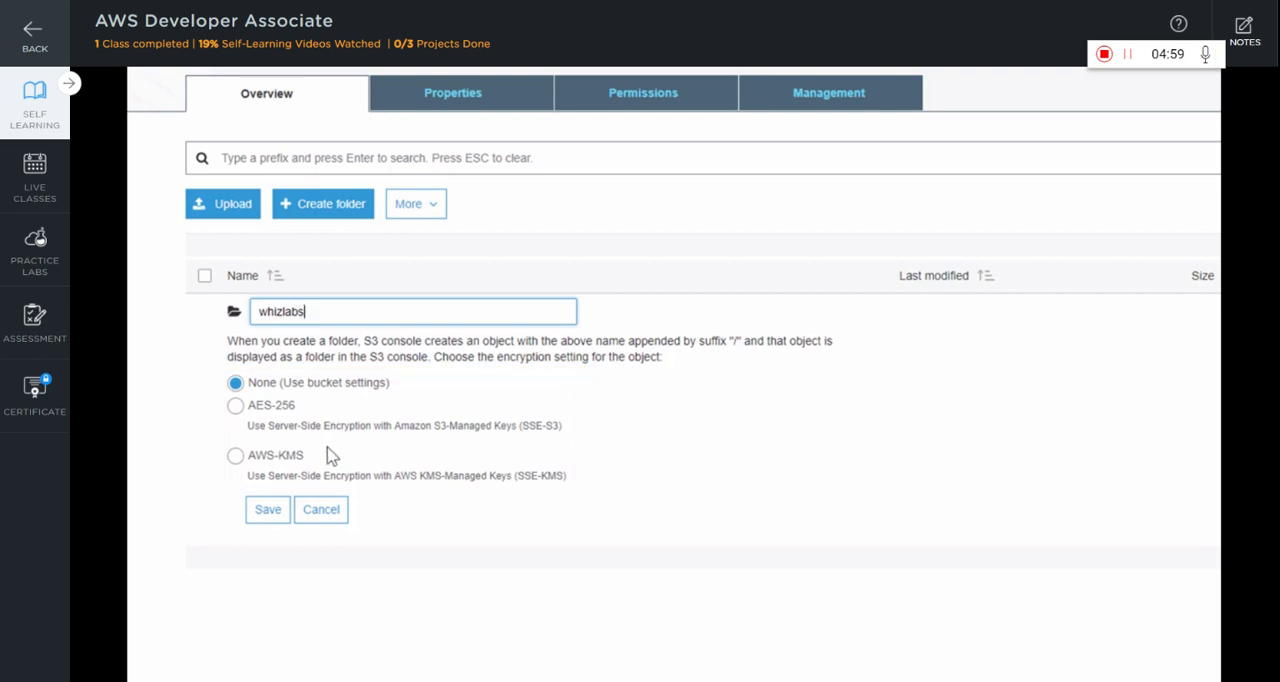
{"action": "left_click", "coordinate": [262, 513]}
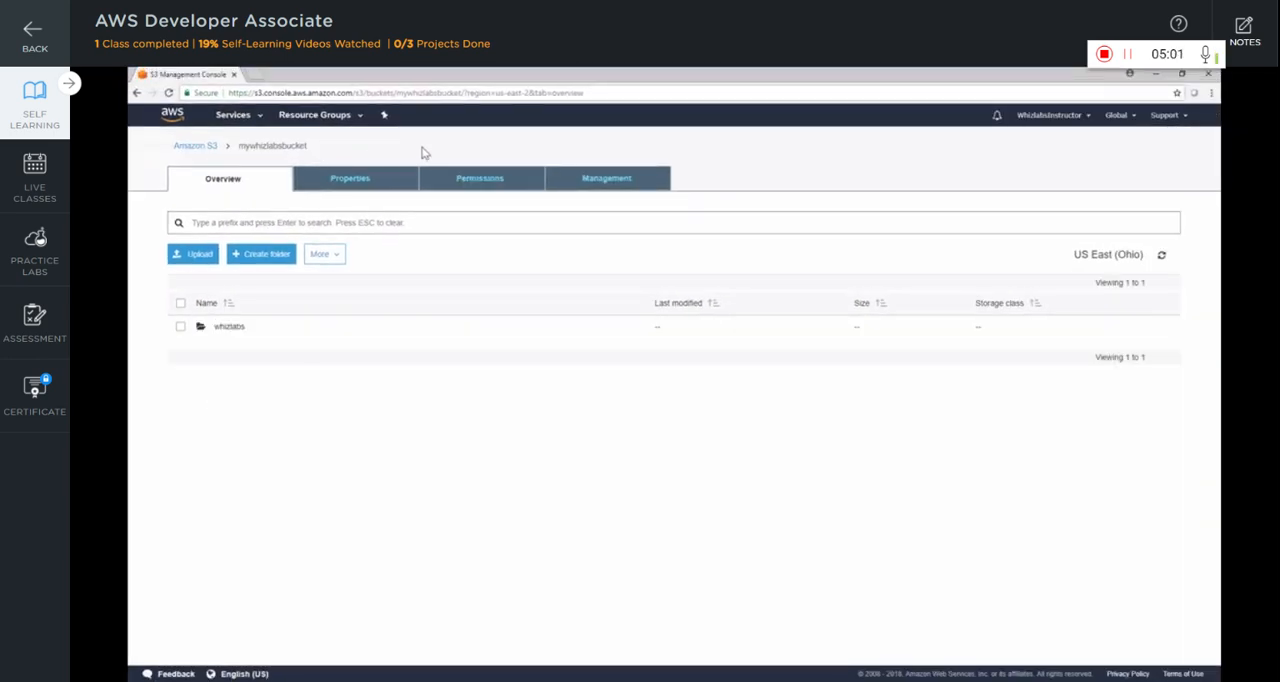
Create a subfolder named aws inside the whizlabs folder, using the bucket's encryption settings
{"action": "left_click", "coordinate": [230, 327]}
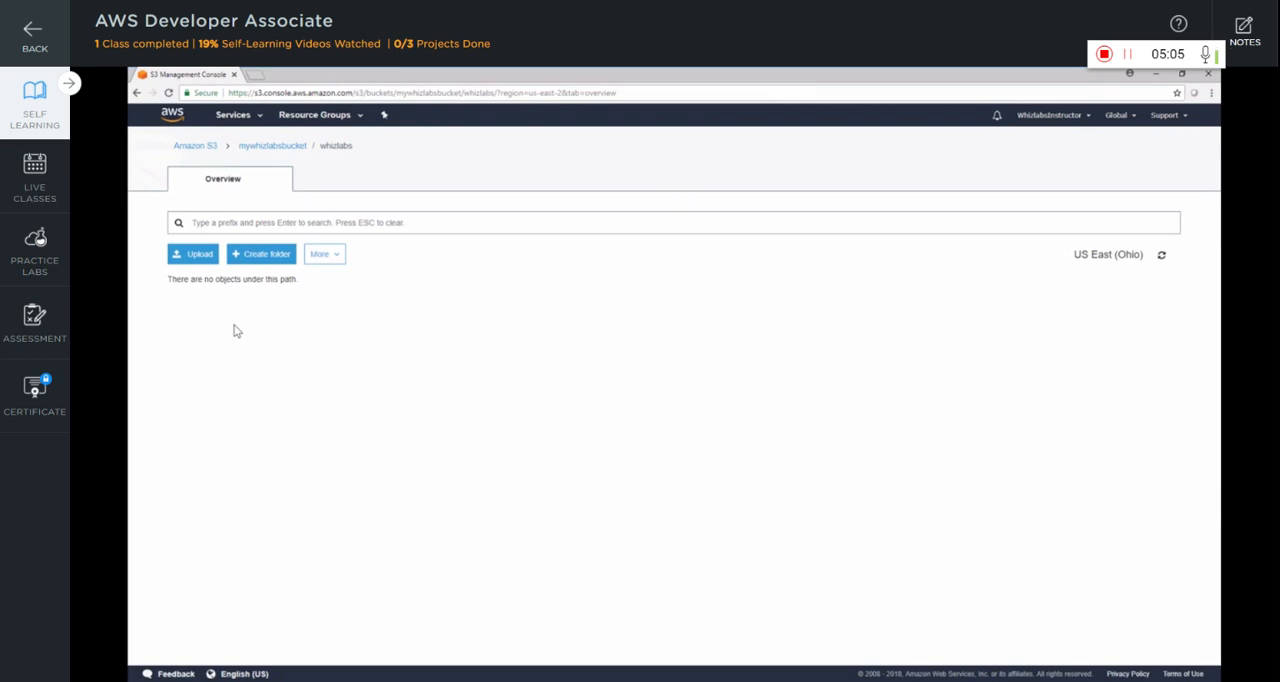
{"action": "left_click", "coordinate": [275, 256]}
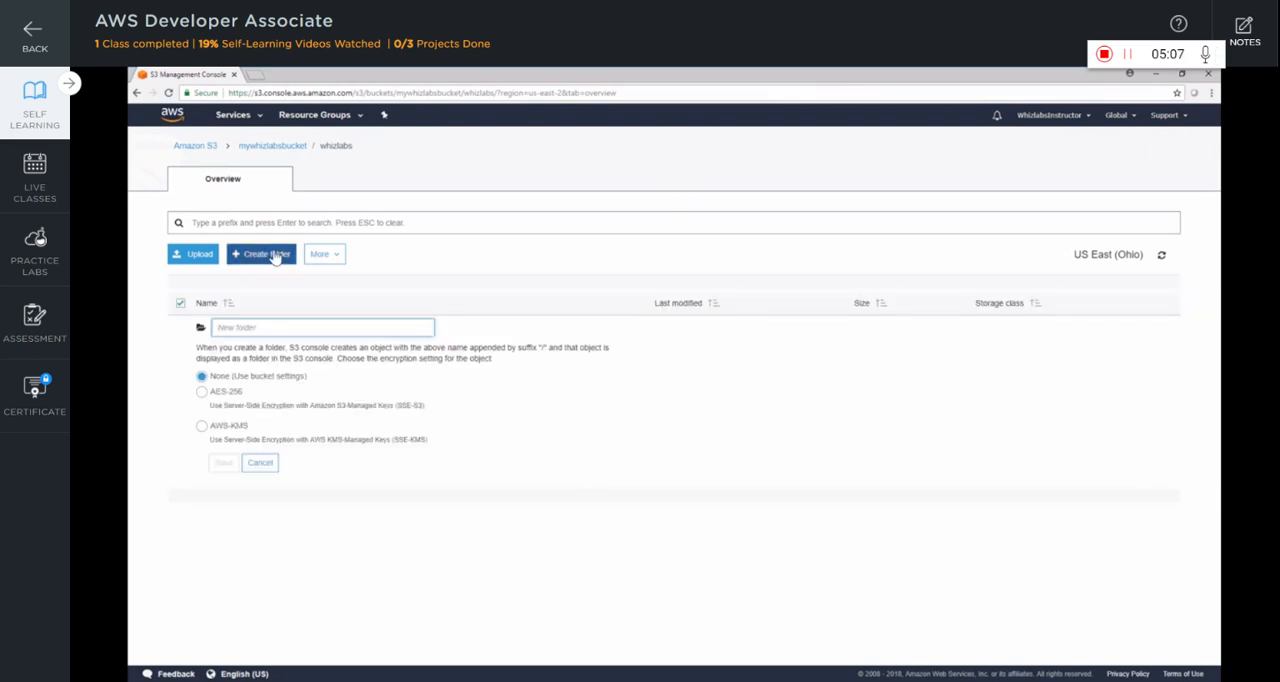
{"action": "type", "text": "aws"}
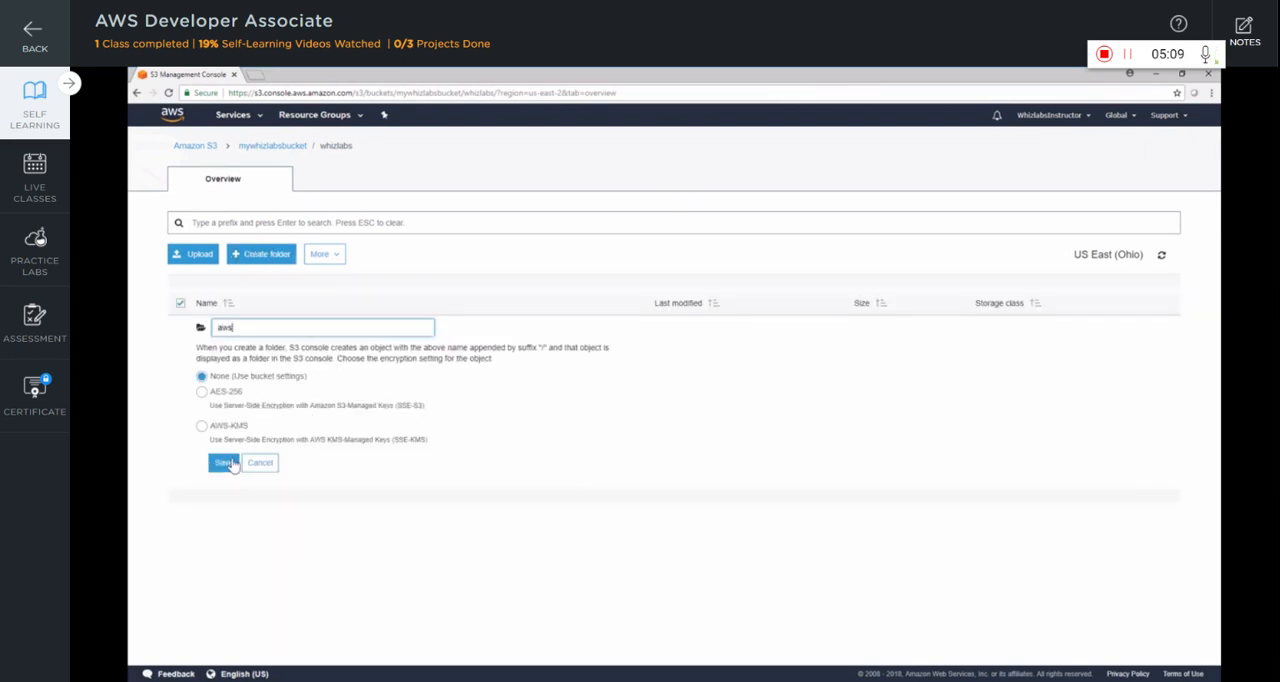
{"action": "left_click", "coordinate": [224, 463]}
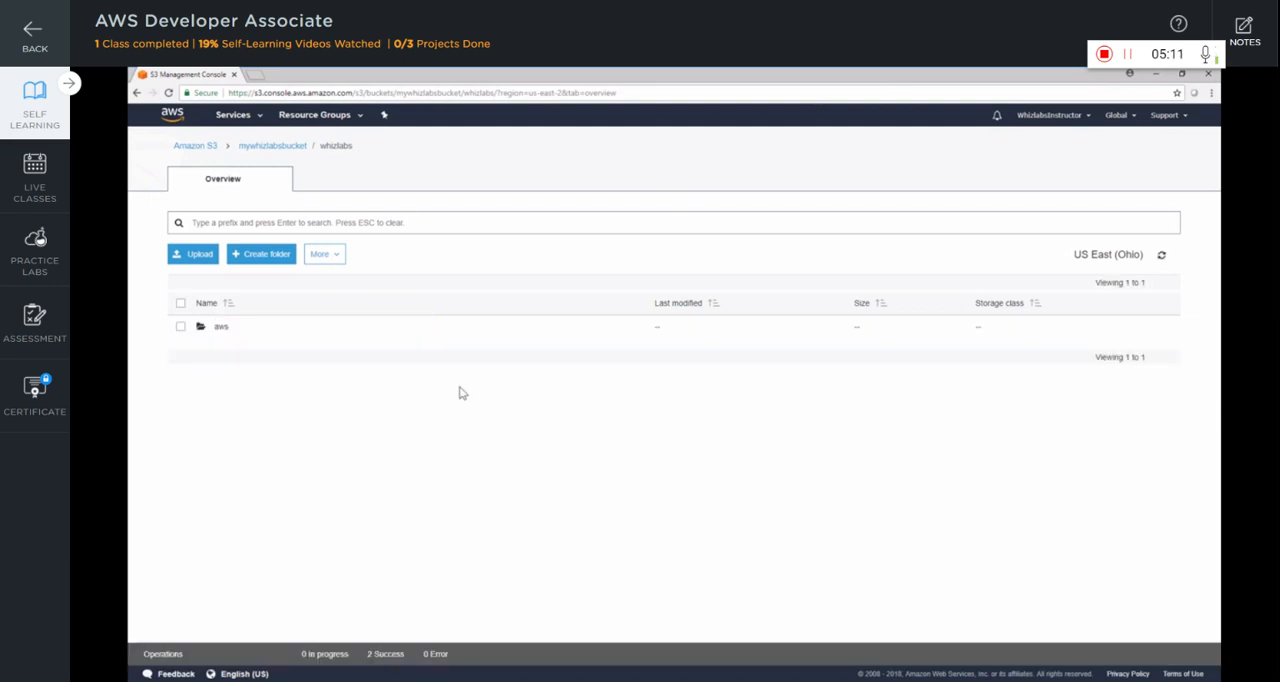
Upload CSAPLogo.jpg from the Downloads/AWS folder into the whizlabs/aws folder with default upload settings
{"action": "left_click", "coordinate": [219, 328]}
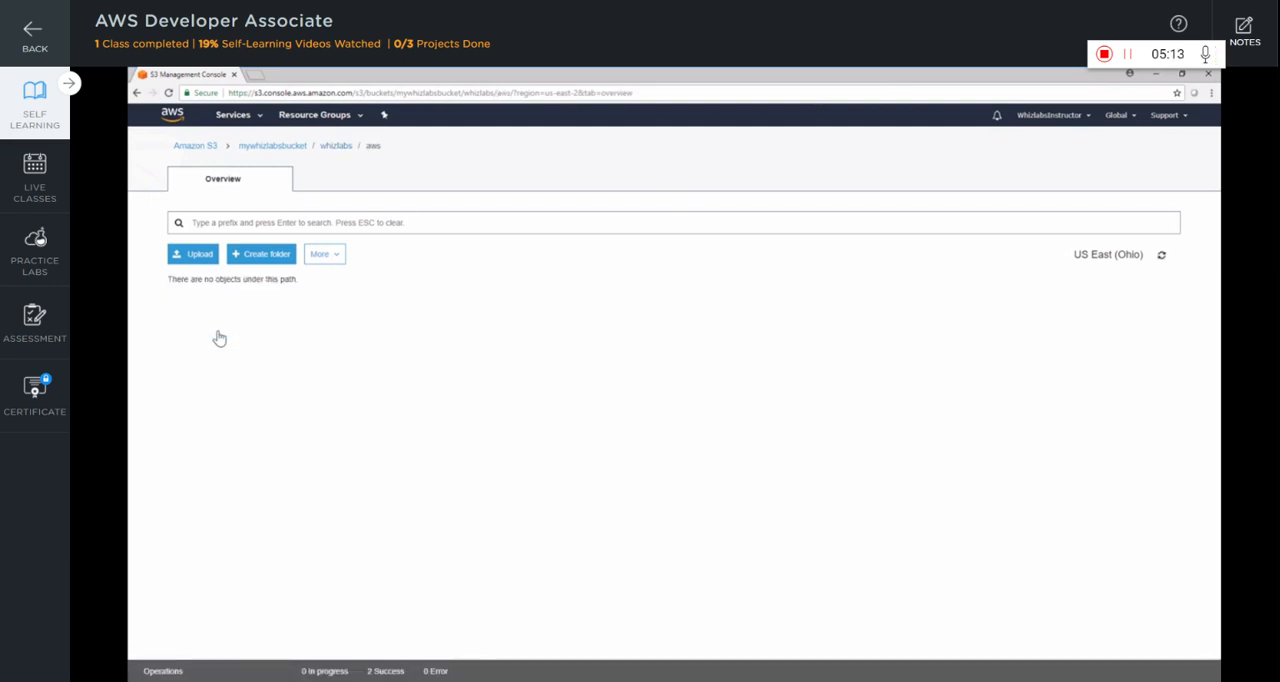
{"action": "left_click", "coordinate": [188, 256]}
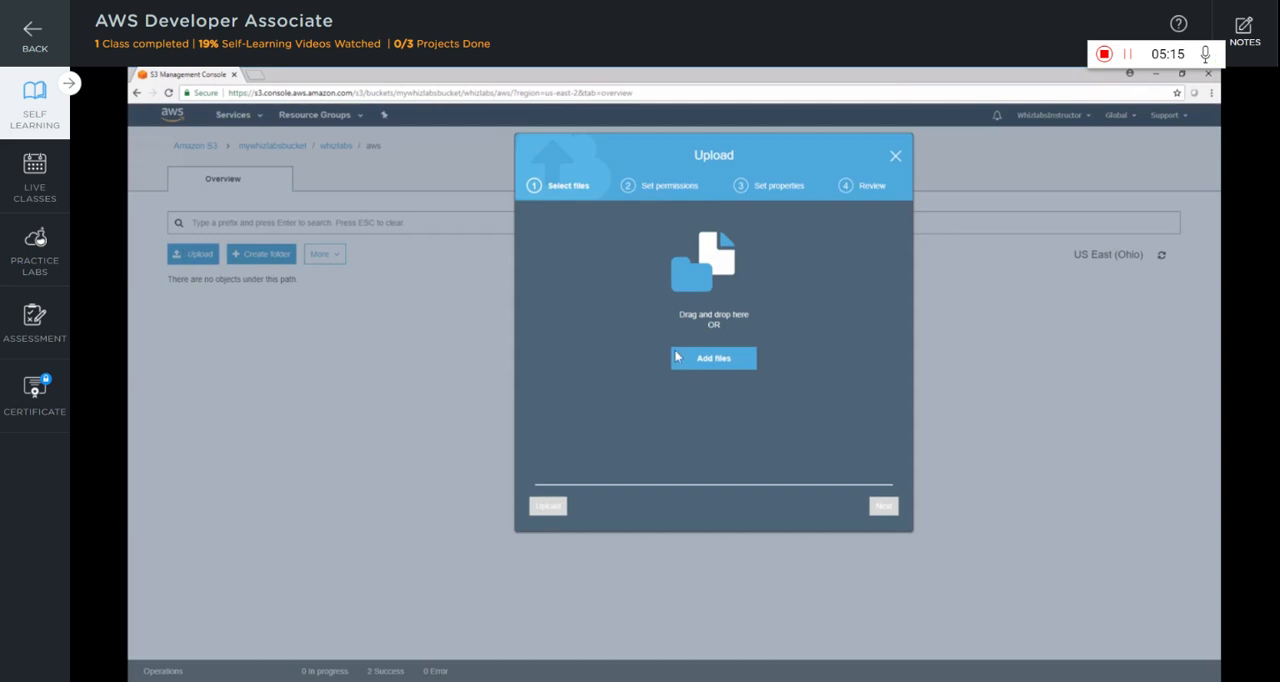
{"action": "left_click", "coordinate": [720, 363]}
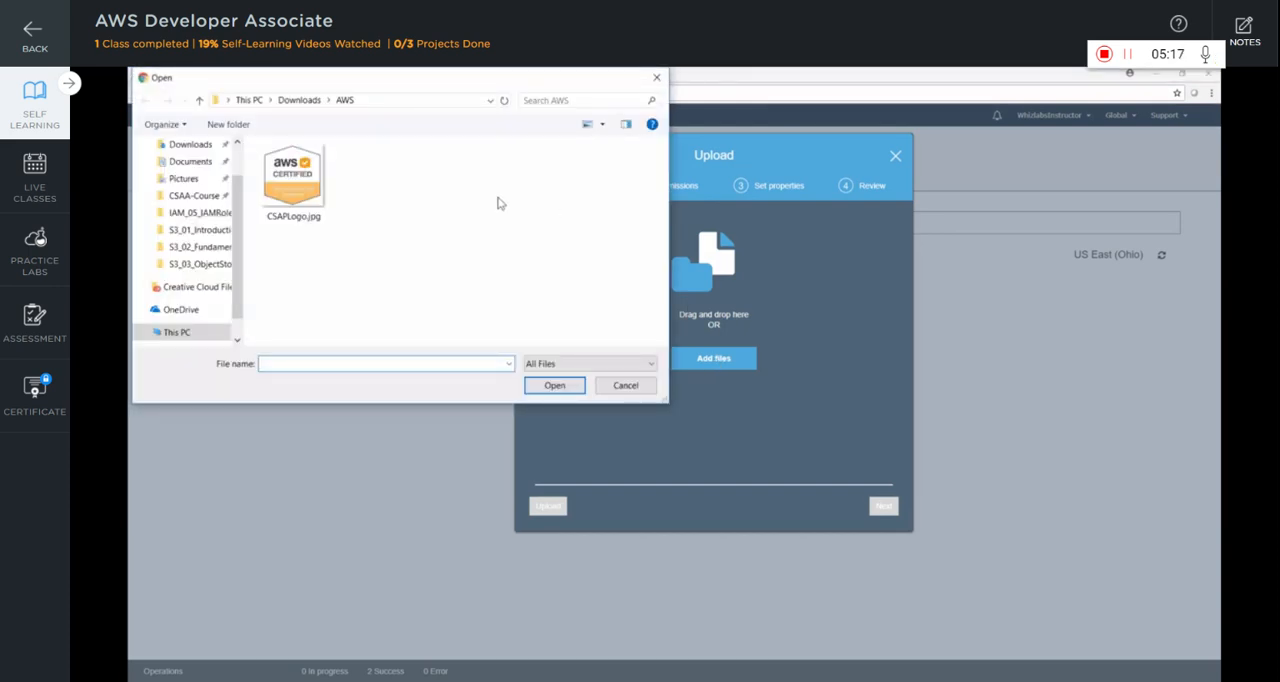
{"action": "left_click", "coordinate": [305, 198]}
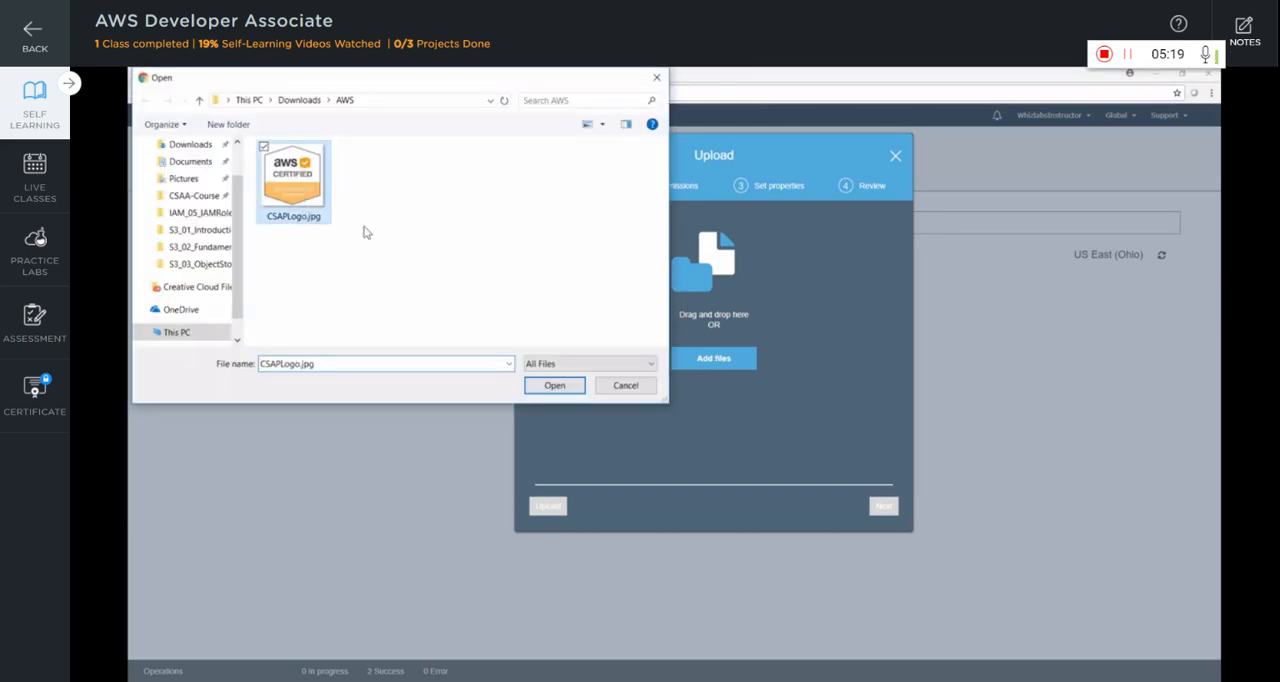
{"action": "left_click", "coordinate": [554, 385]}
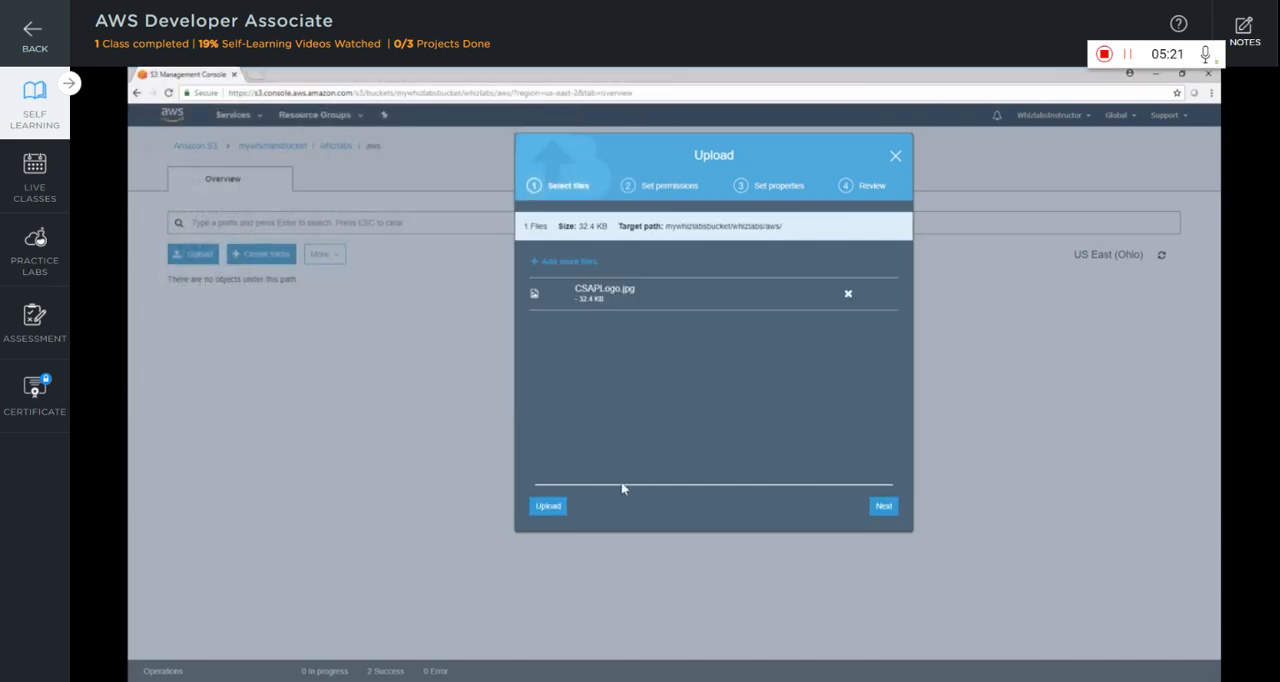
{"action": "left_click", "coordinate": [549, 506]}
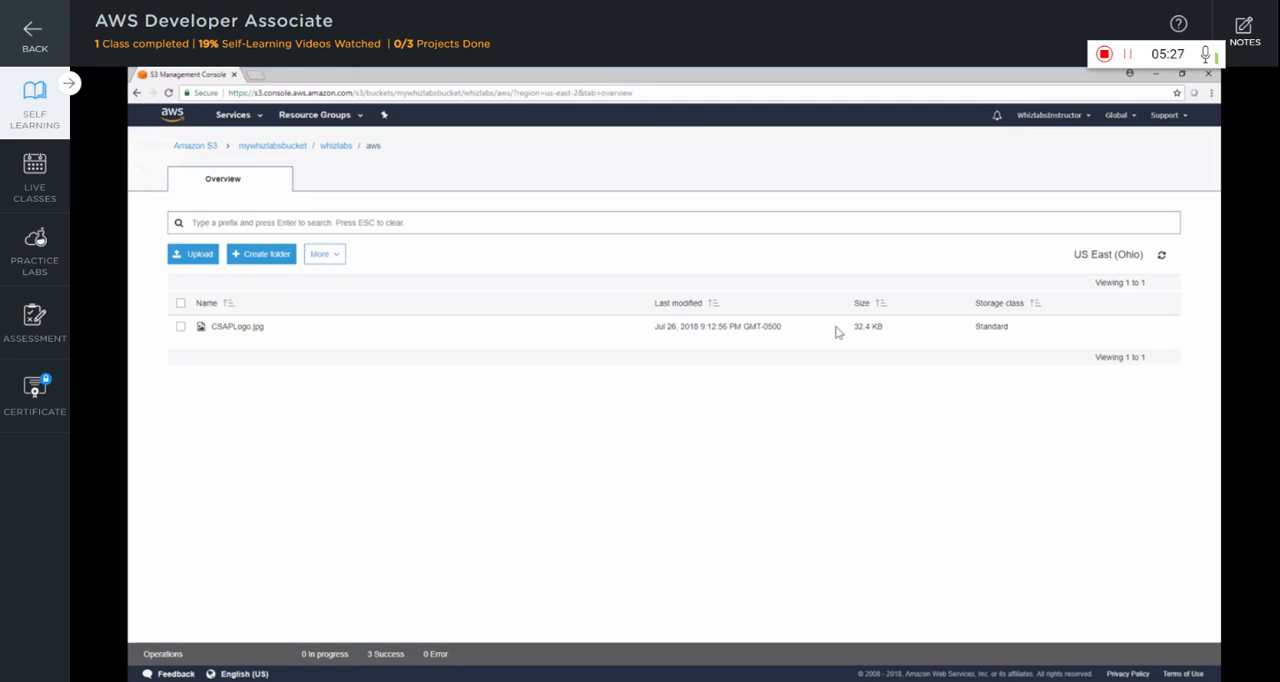
Review the details of CSAPLogo.jpg and try its object link in the browser, returning to the object's overview
{"action": "left_click", "coordinate": [420, 326]}
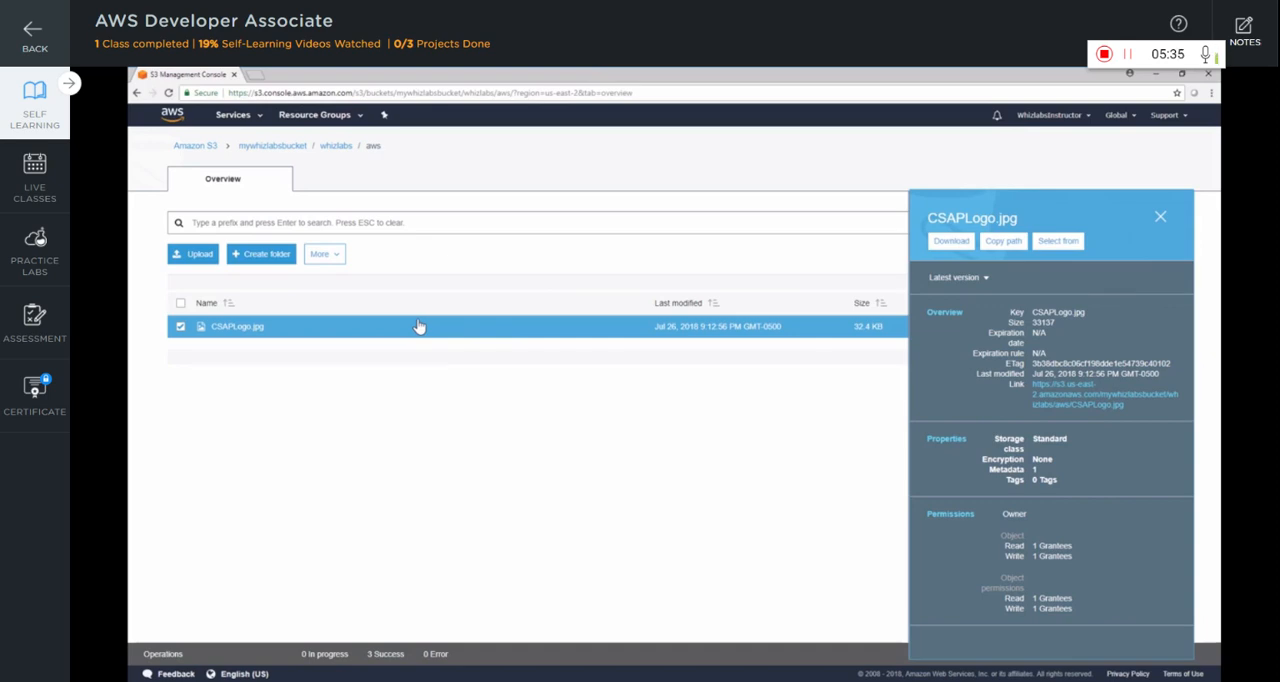
{"action": "left_click", "coordinate": [1161, 217]}
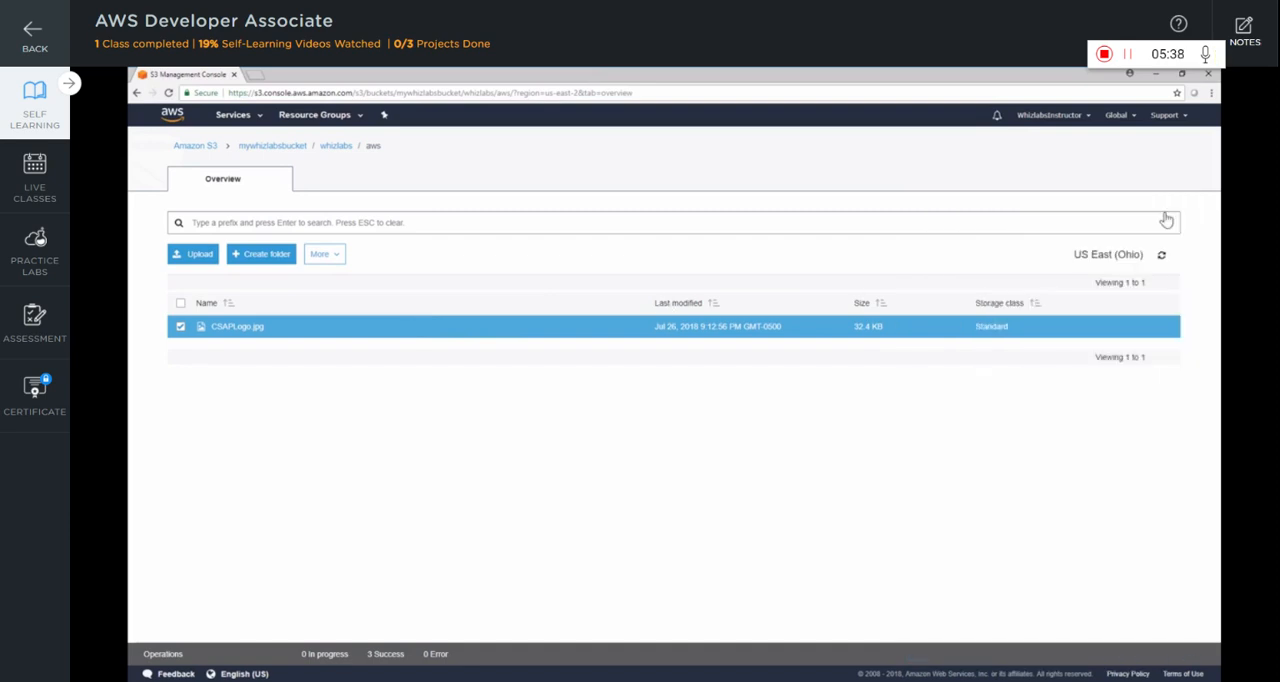
{"action": "left_click", "coordinate": [240, 327]}
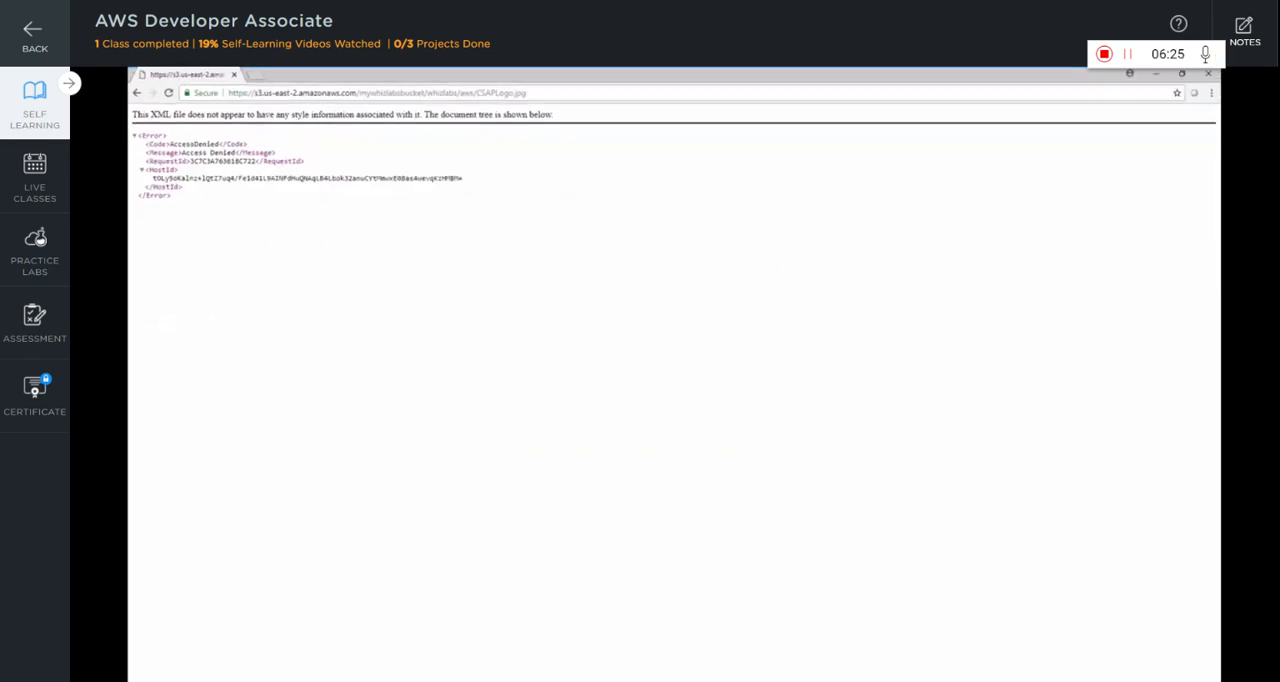
{"action": "left_click", "coordinate": [137, 93]}
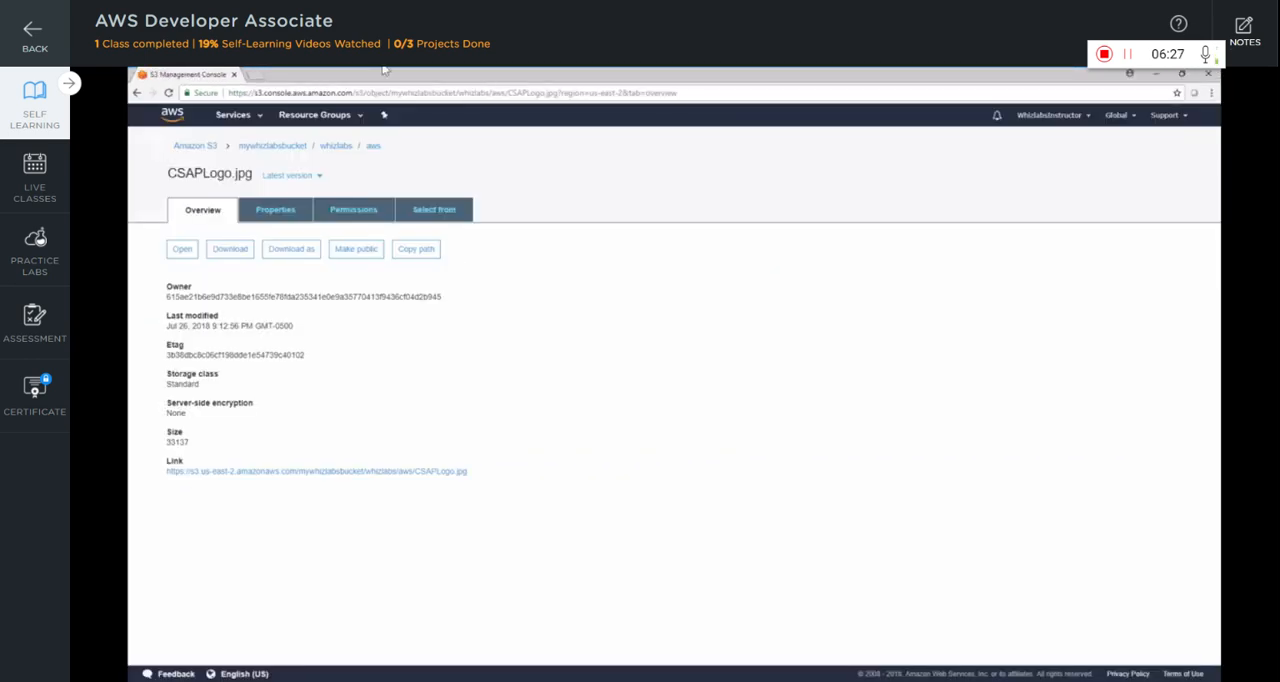
Grant Everyone public read access to the CSAPLogo.jpg object and test it by opening the object's link
{"action": "left_click", "coordinate": [368, 208]}
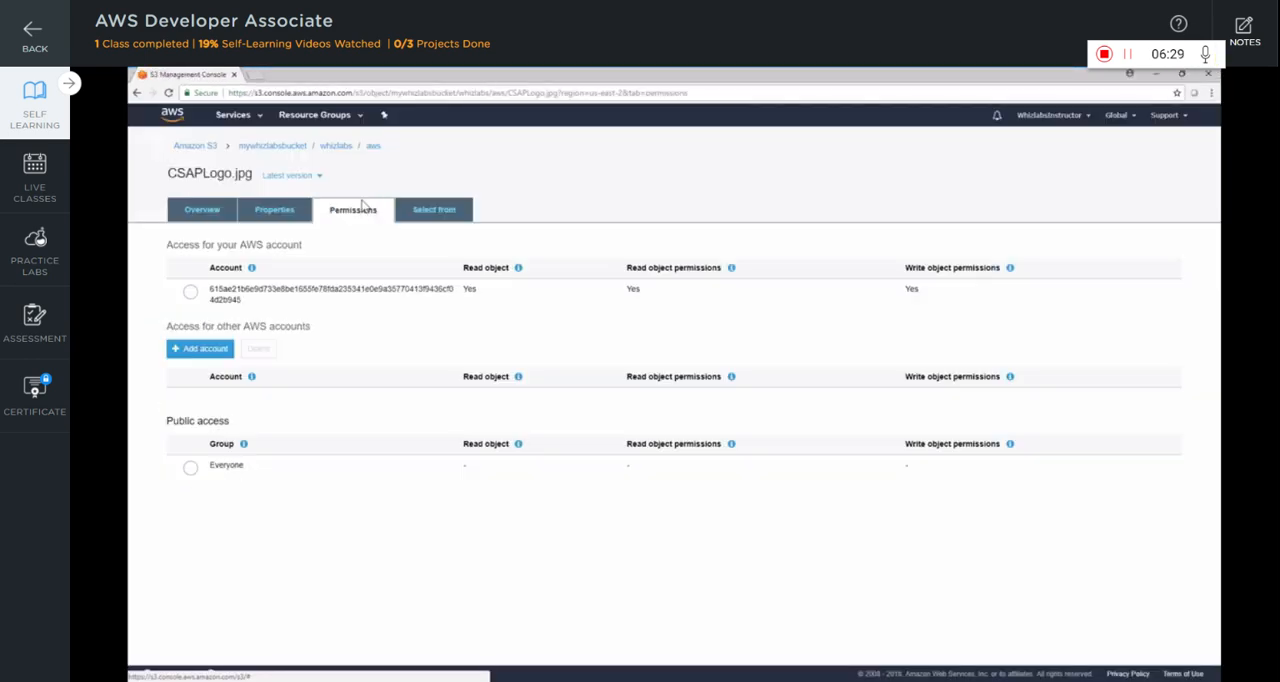
{"action": "left_click", "coordinate": [190, 468]}
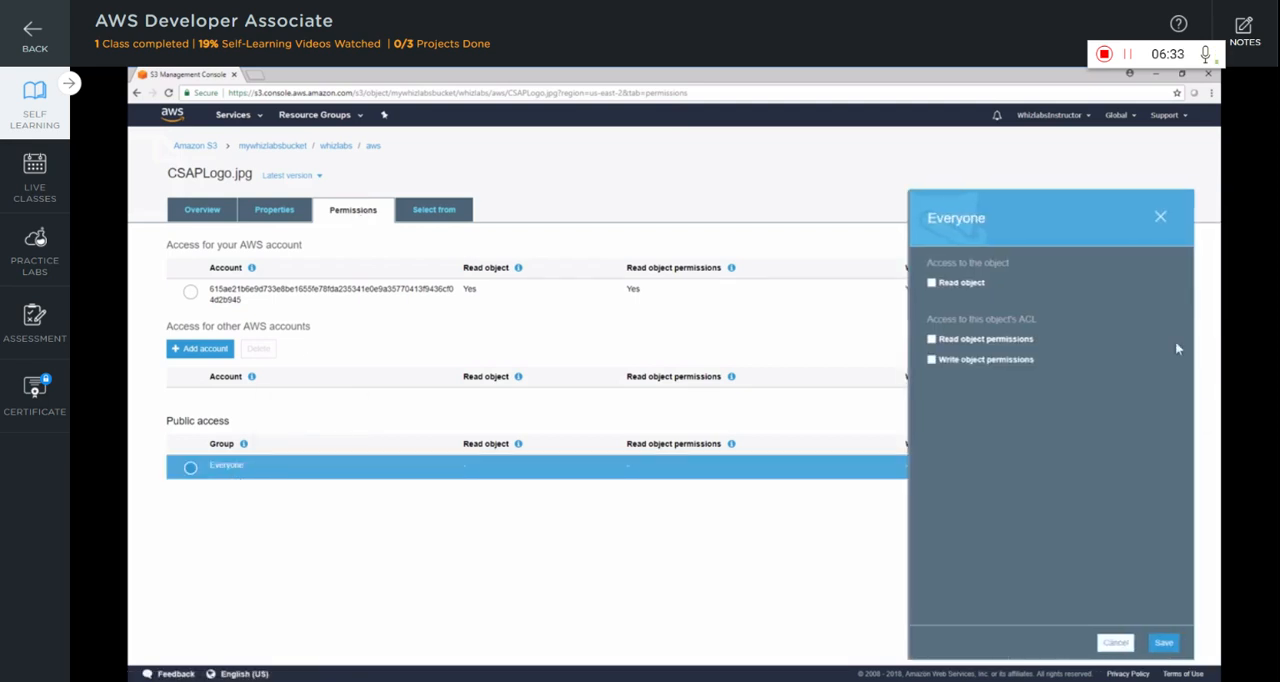
{"action": "left_click", "coordinate": [964, 285]}
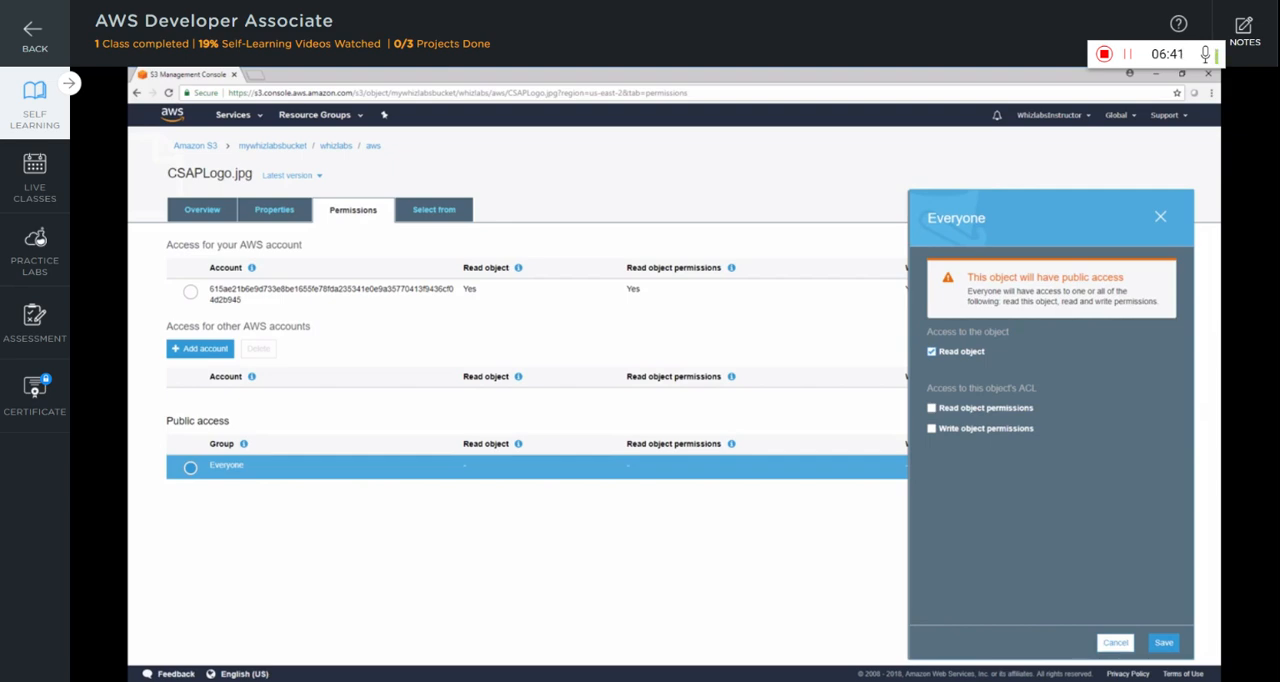
{"action": "left_click", "coordinate": [1161, 641]}
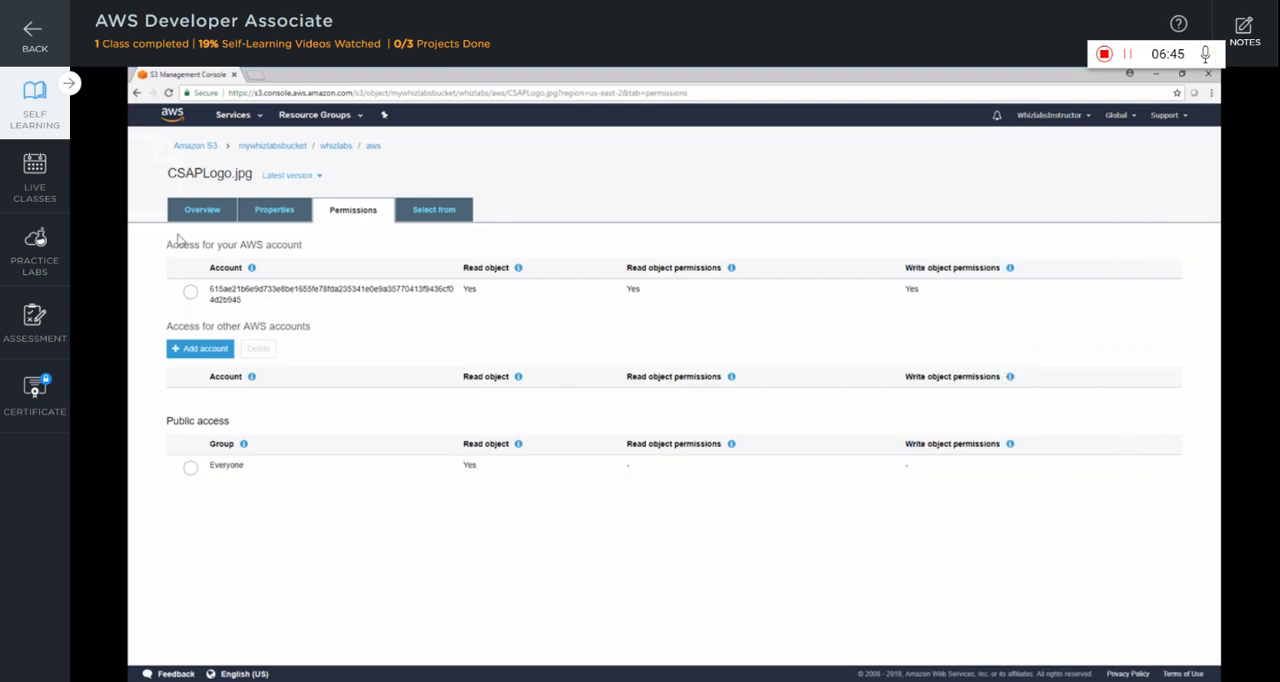
{"action": "left_click", "coordinate": [204, 220]}
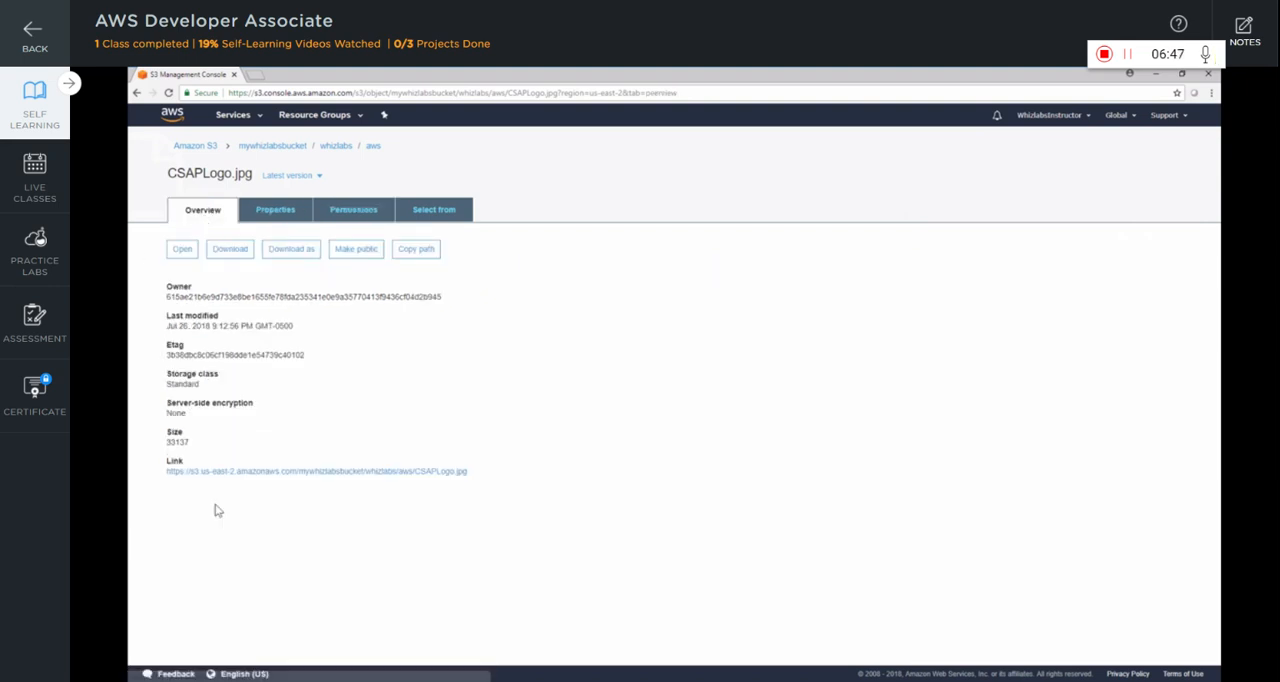
{"action": "left_click", "coordinate": [272, 474]}
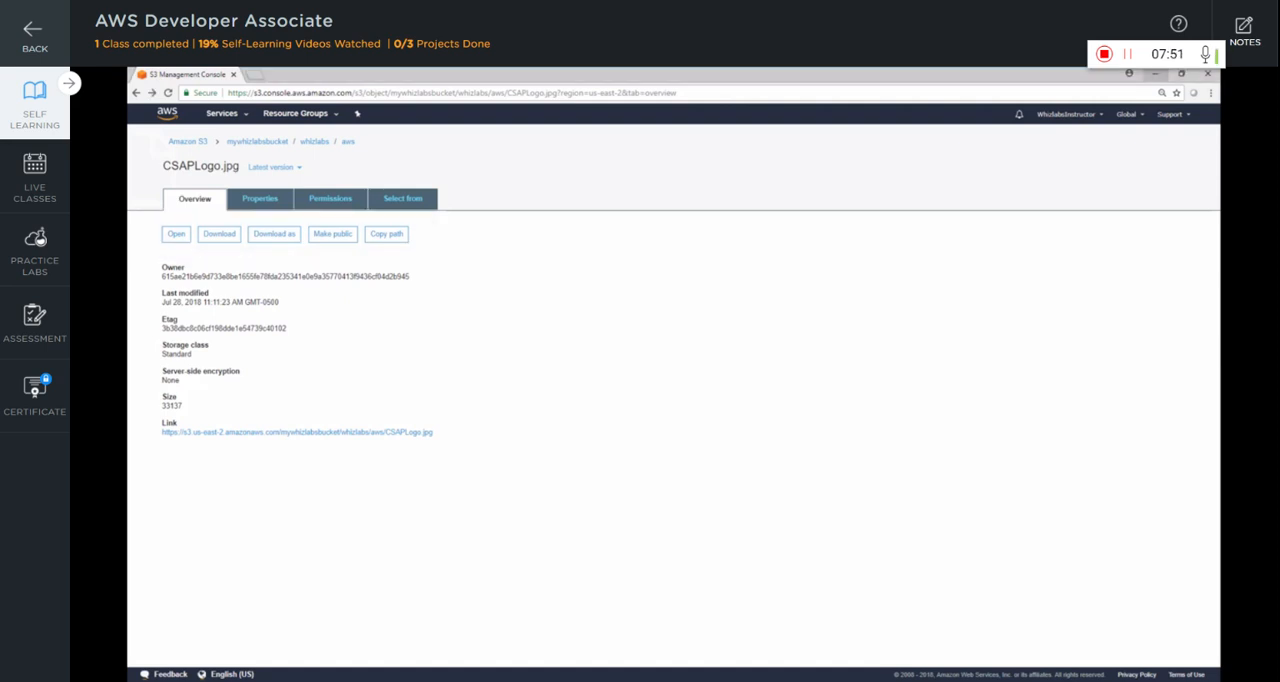
Review the actions available for CSAPLogo.jpg in the aws folder and delete the file
{"action": "left_click", "coordinate": [348, 142]}
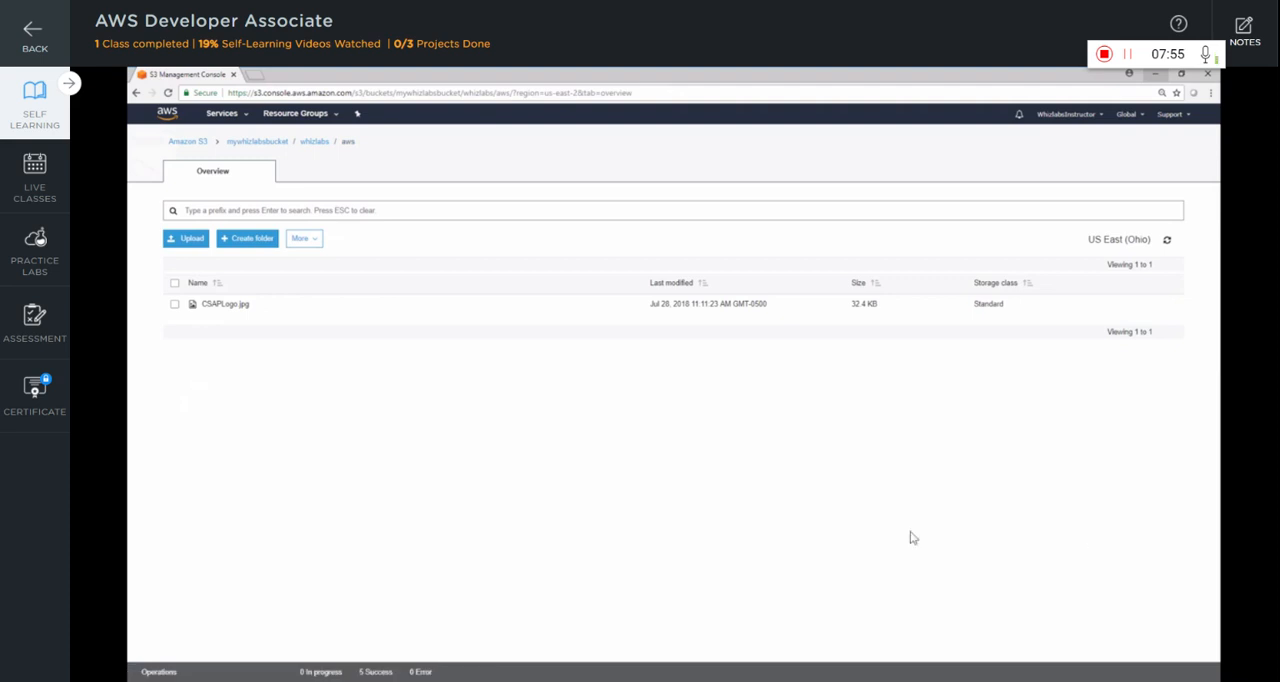
{"action": "left_click", "coordinate": [175, 304]}
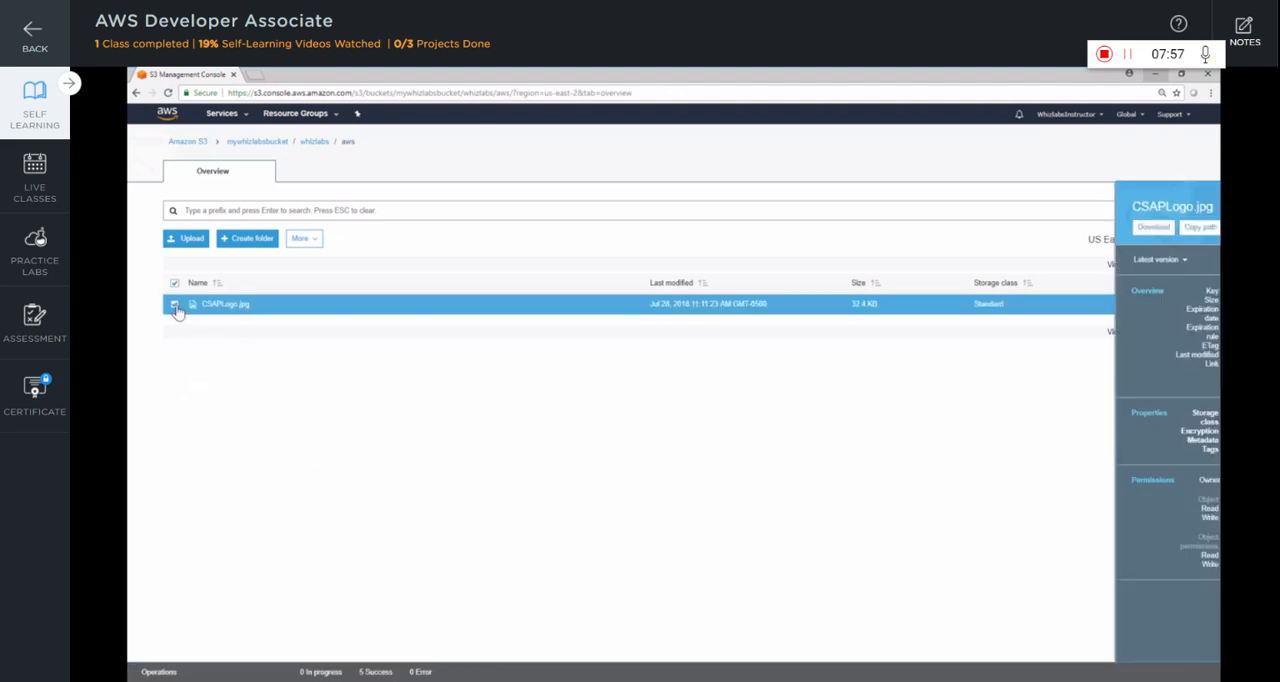
{"action": "left_click", "coordinate": [304, 238]}
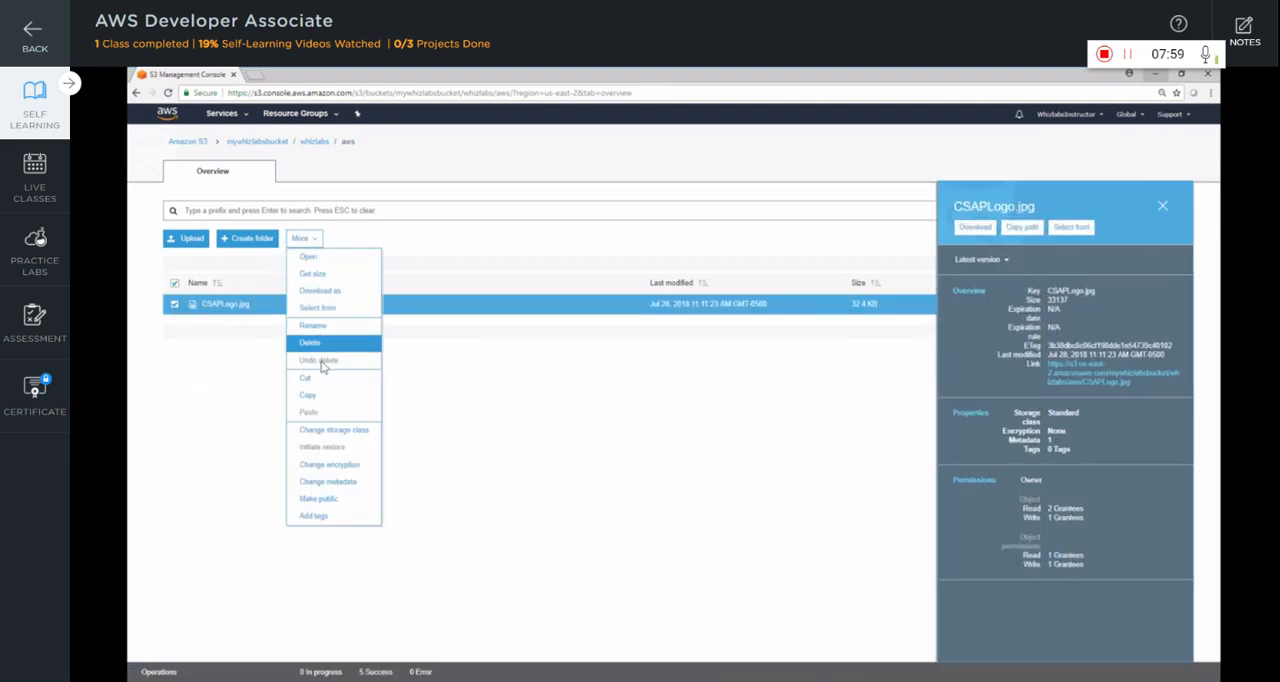
{"action": "left_click", "coordinate": [468, 350]}
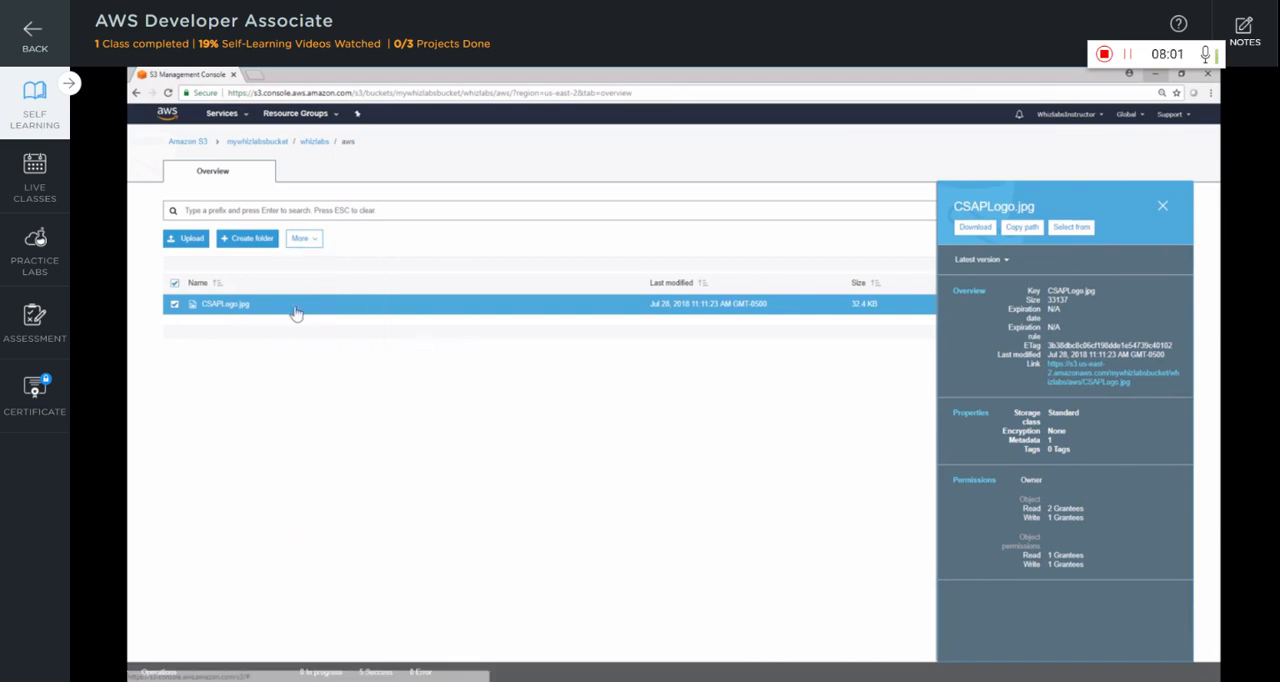
{"action": "right_click", "coordinate": [267, 310]}
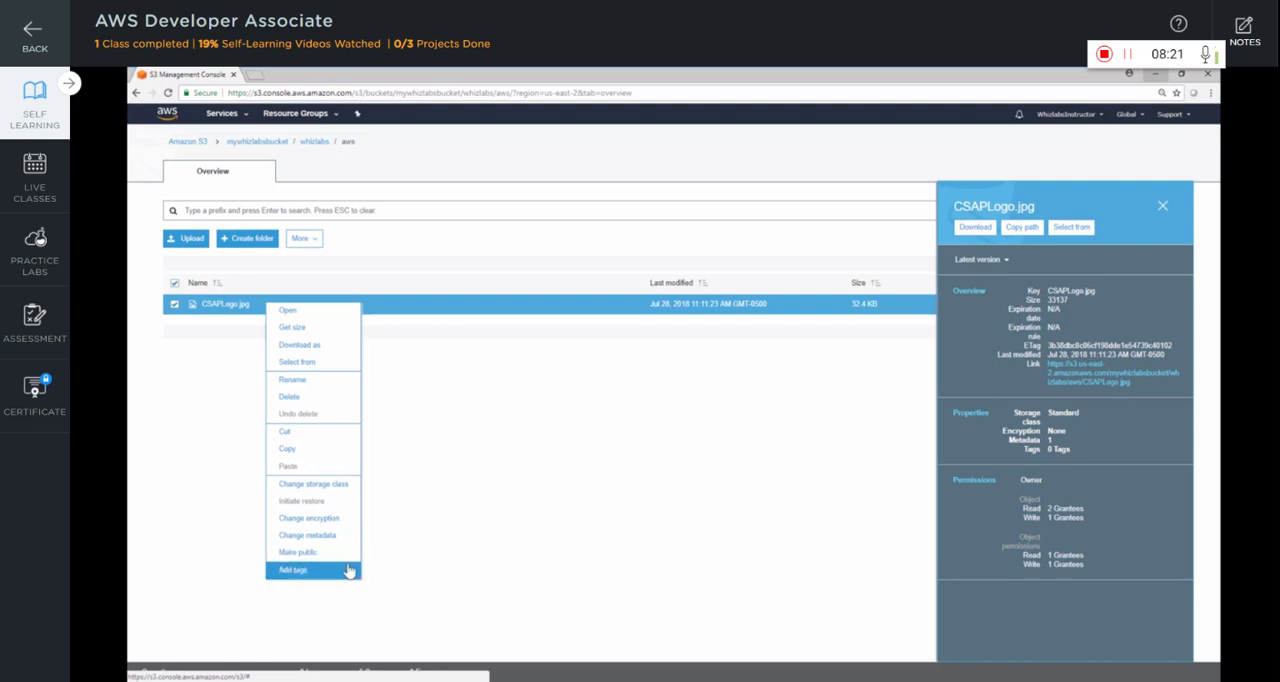
{"action": "left_click", "coordinate": [348, 404]}
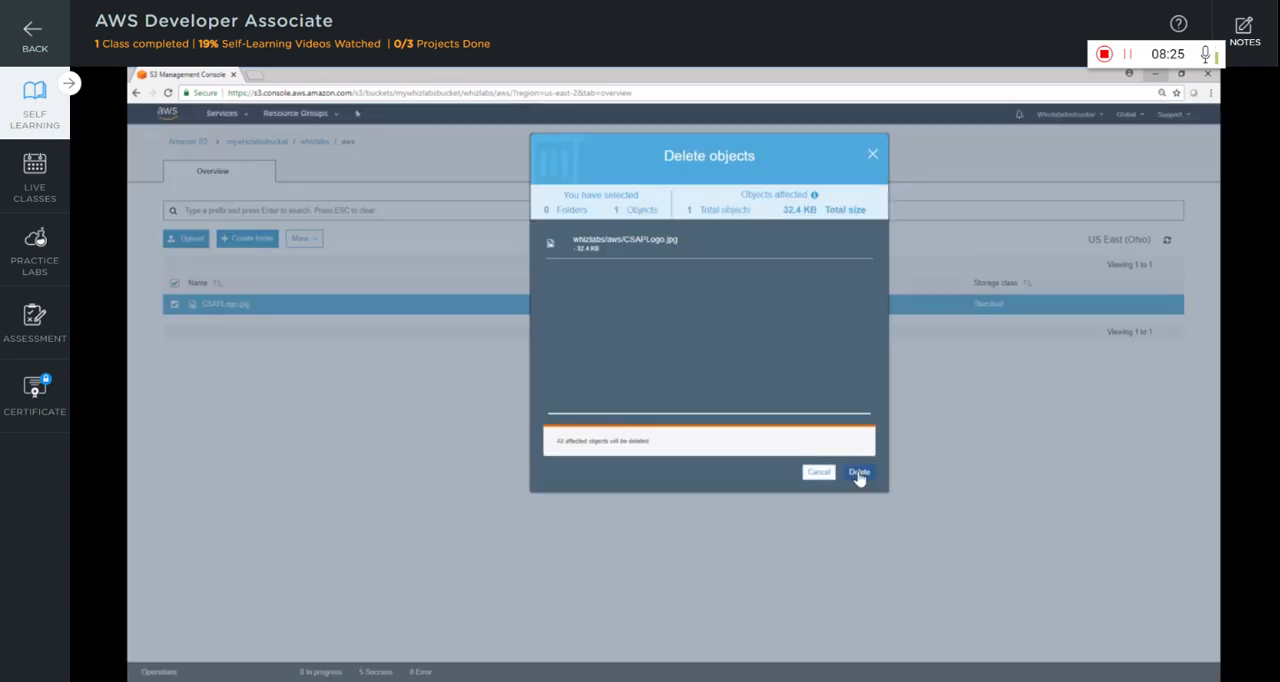
{"action": "left_click", "coordinate": [855, 475]}
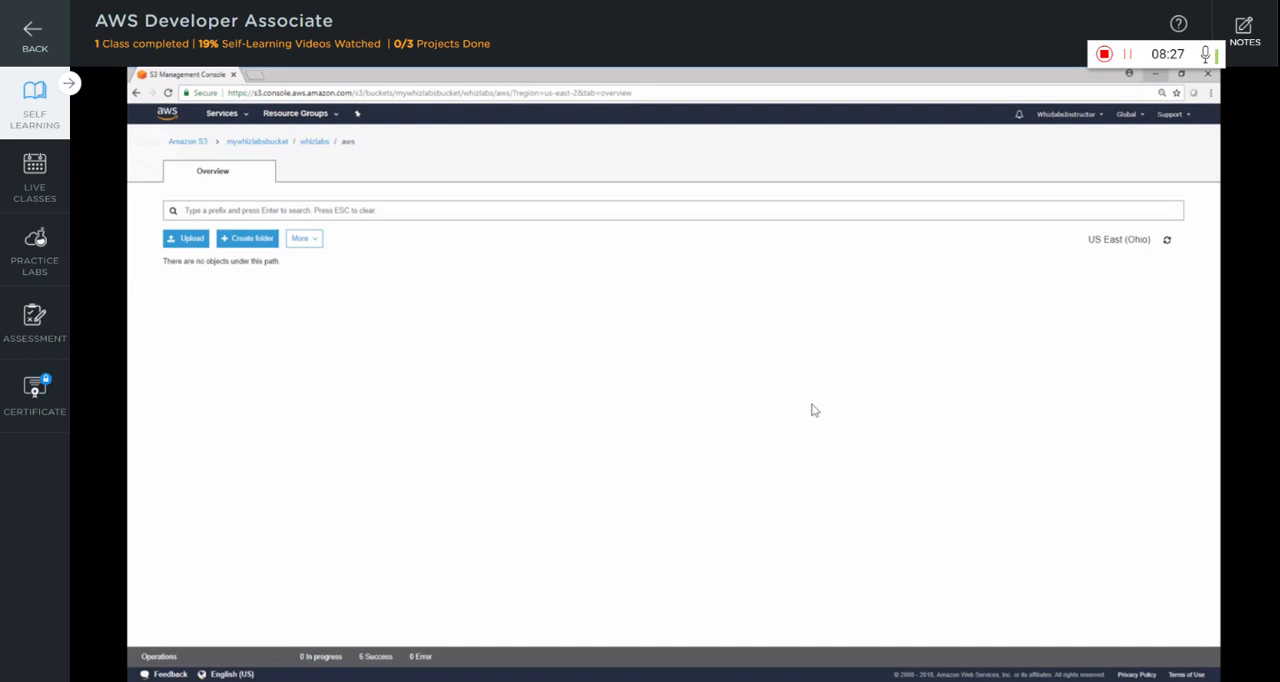
Delete the mywhizlabsbucket bucket from the bucket list, confirming the deletion with the bucket's name
{"action": "left_click", "coordinate": [203, 144]}
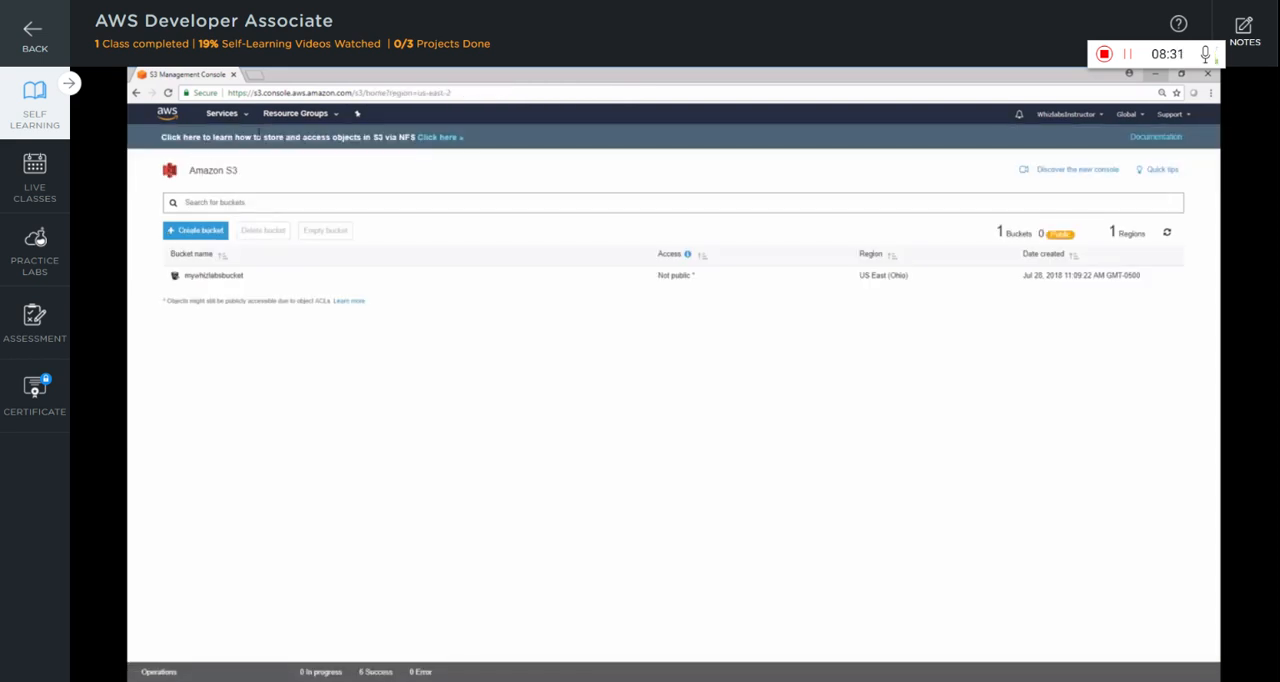
{"action": "left_click", "coordinate": [263, 281]}
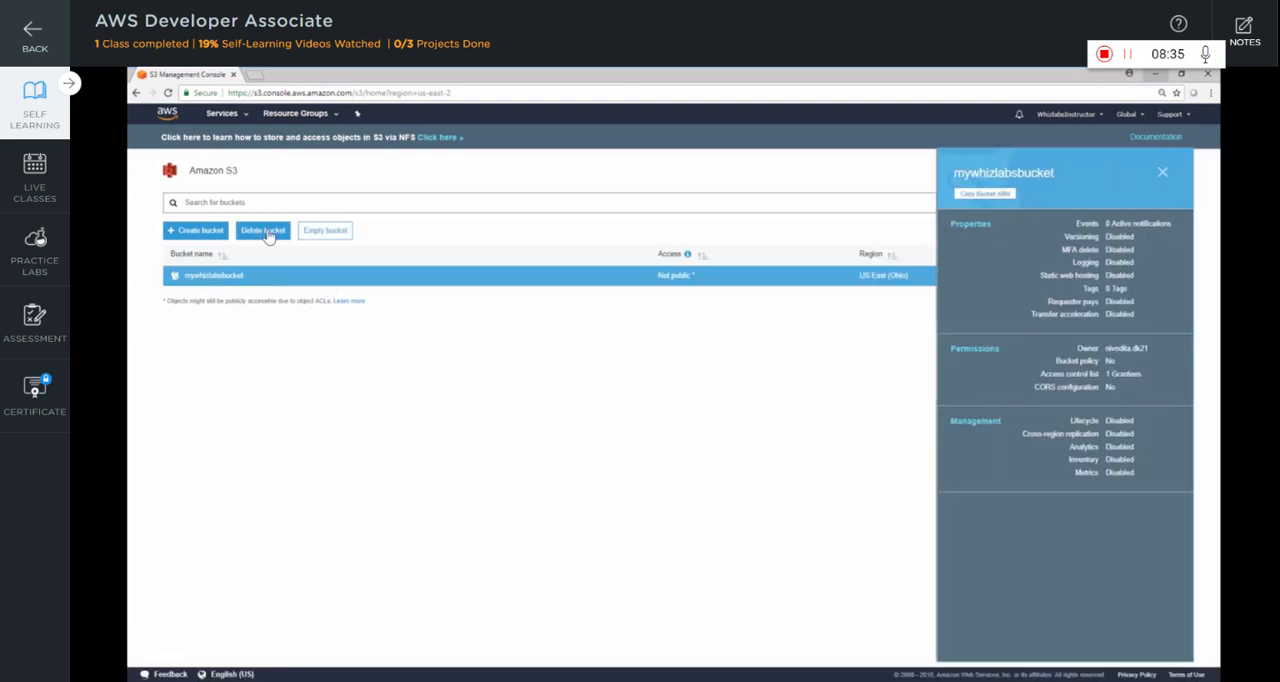
{"action": "left_click", "coordinate": [266, 233]}
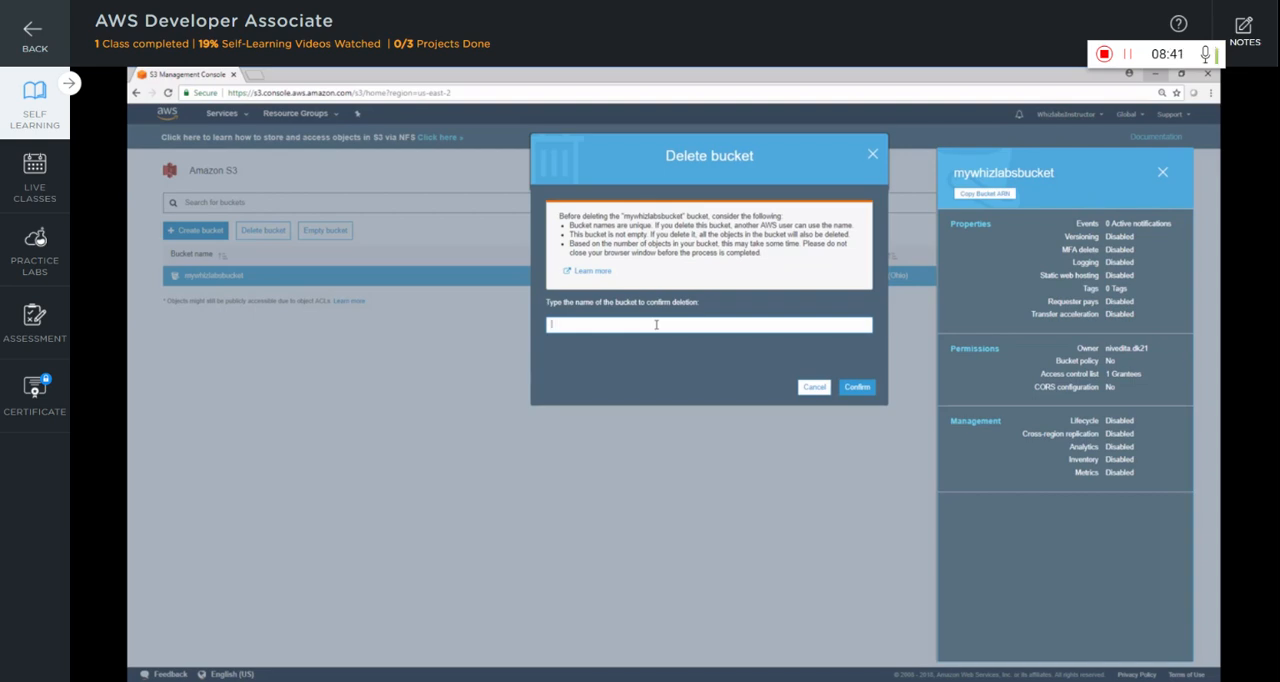
{"action": "type", "text": "mywhizlabsbucket"}
{"action": "left_click", "coordinate": [869, 389]}
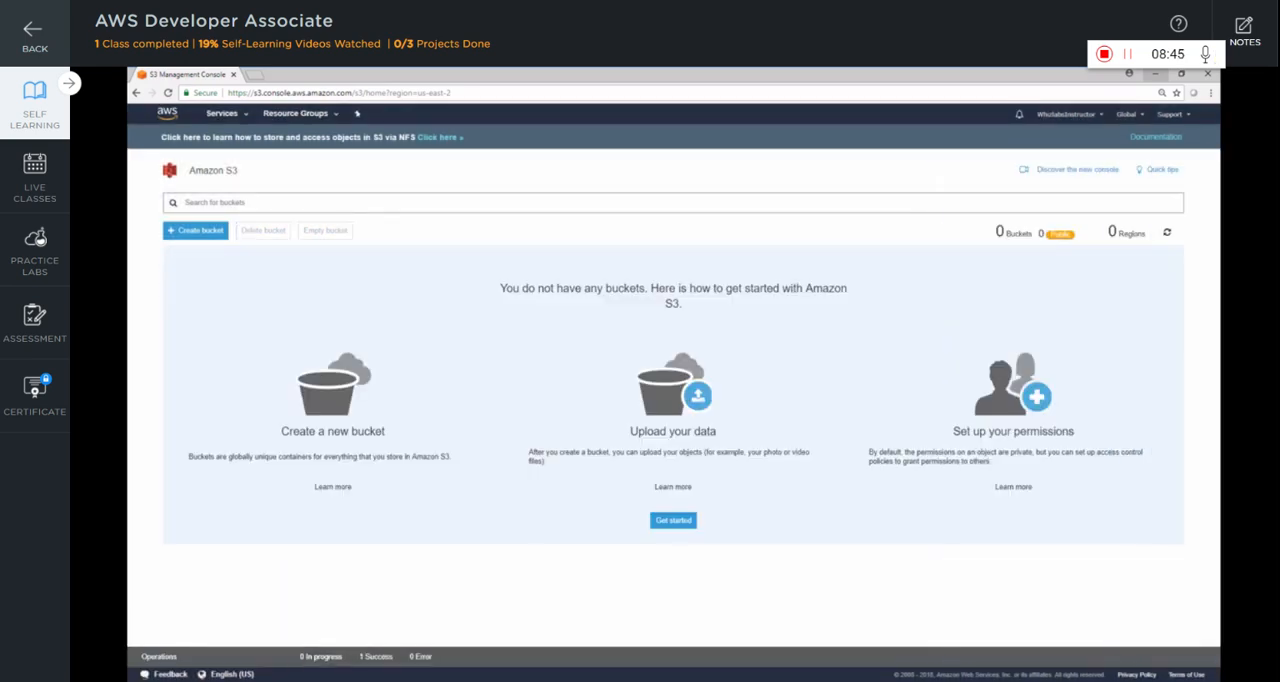
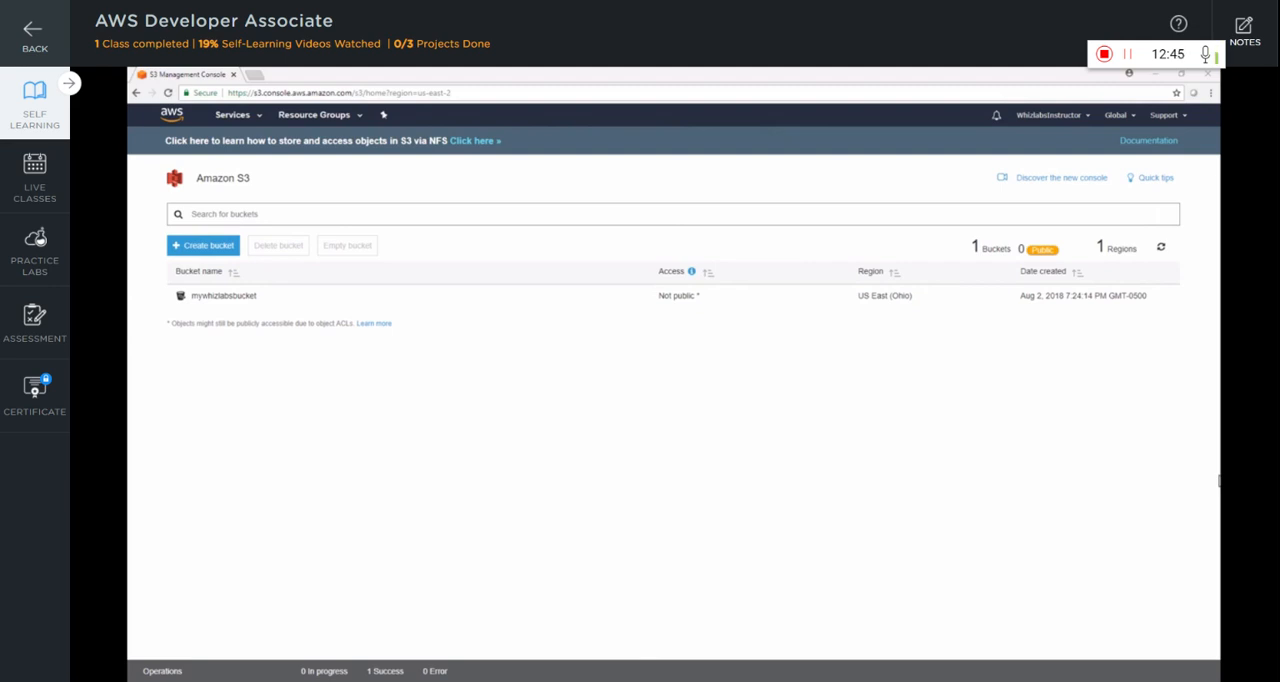
Review the properties of mywhizlabsbucket, including its Versioning setting, and return to the bucket list
{"action": "left_click", "coordinate": [224, 294]}
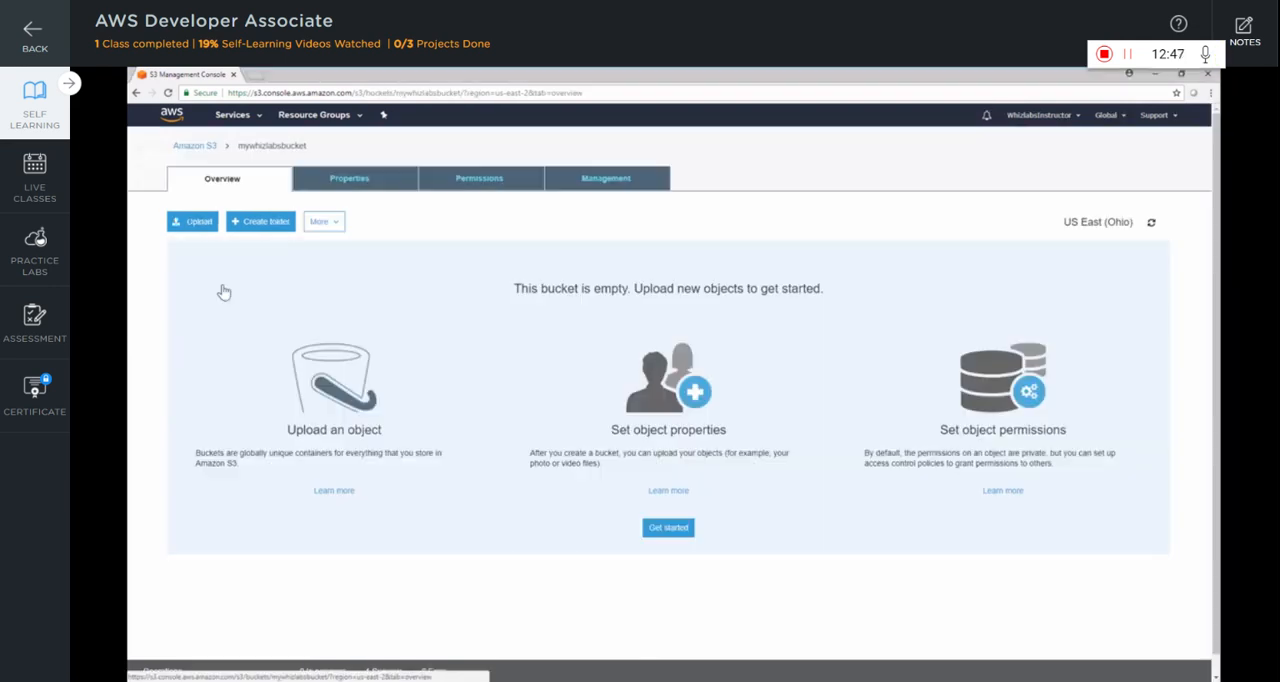
{"action": "left_click", "coordinate": [320, 184]}
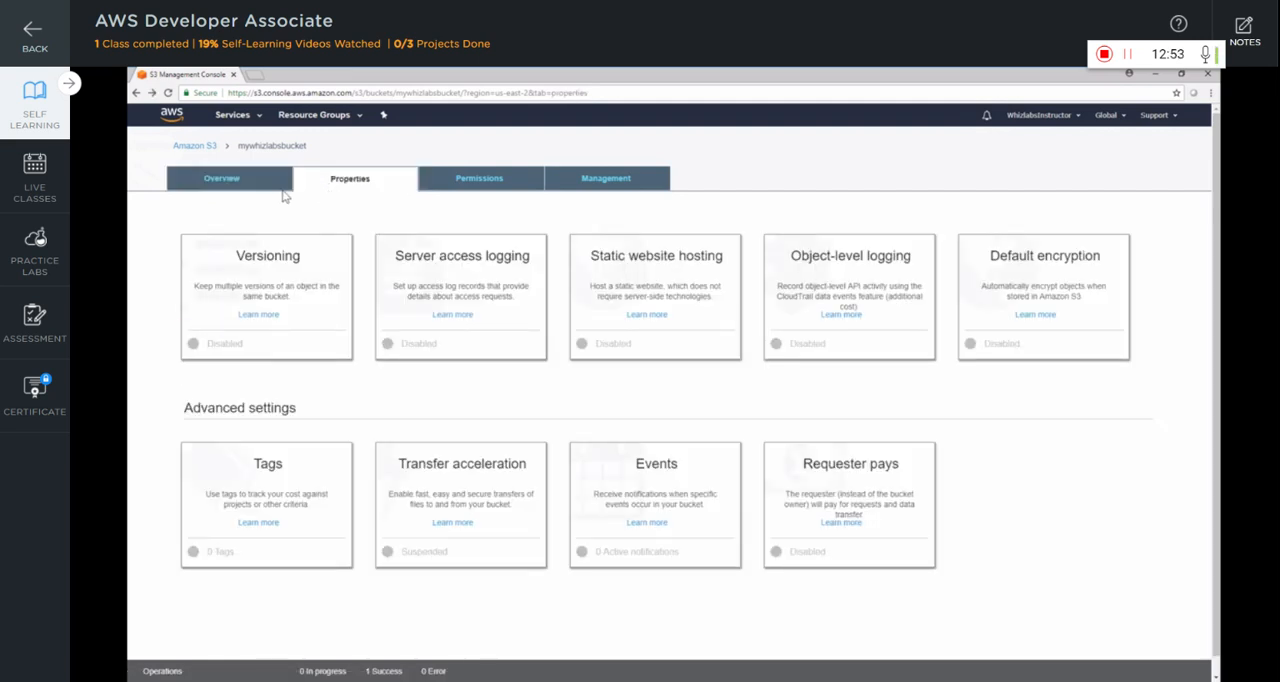
{"action": "left_click", "coordinate": [212, 150]}
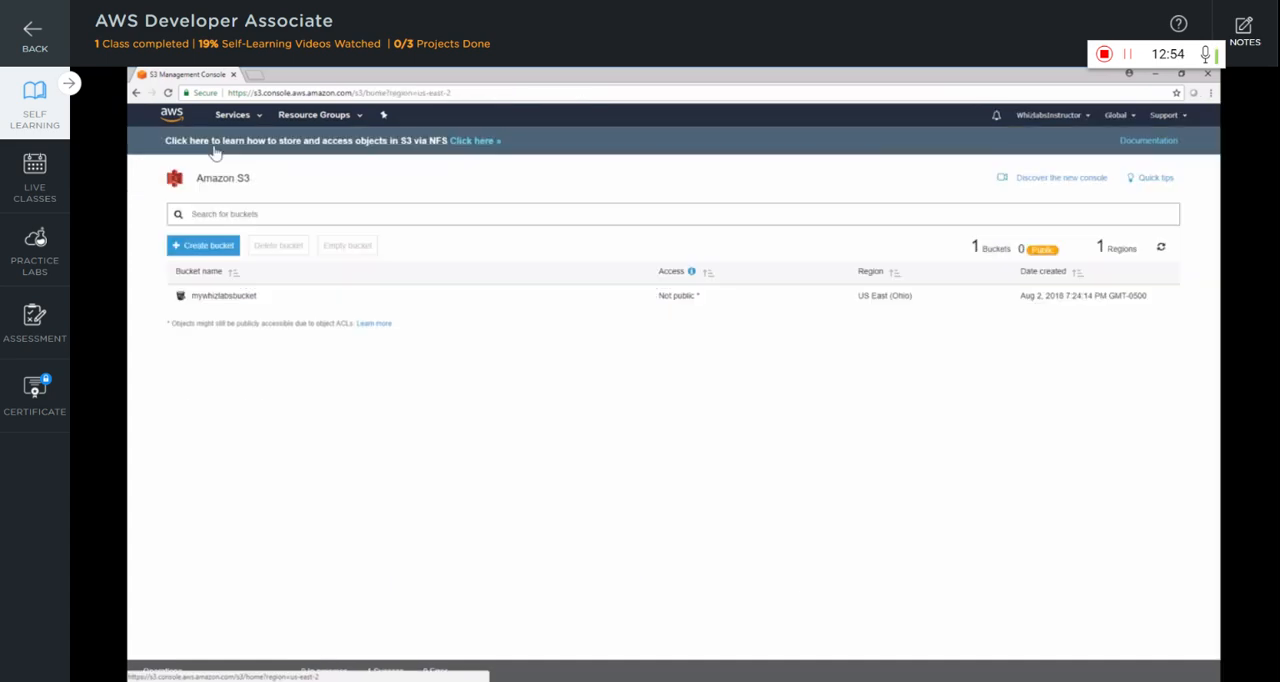
Check the text of sample.txt from the Downloads AWS folder and upload the file to mywhizlabsbucket
{"action": "left_click", "coordinate": [245, 298]}
{"action": "left_click", "coordinate": [198, 226]}
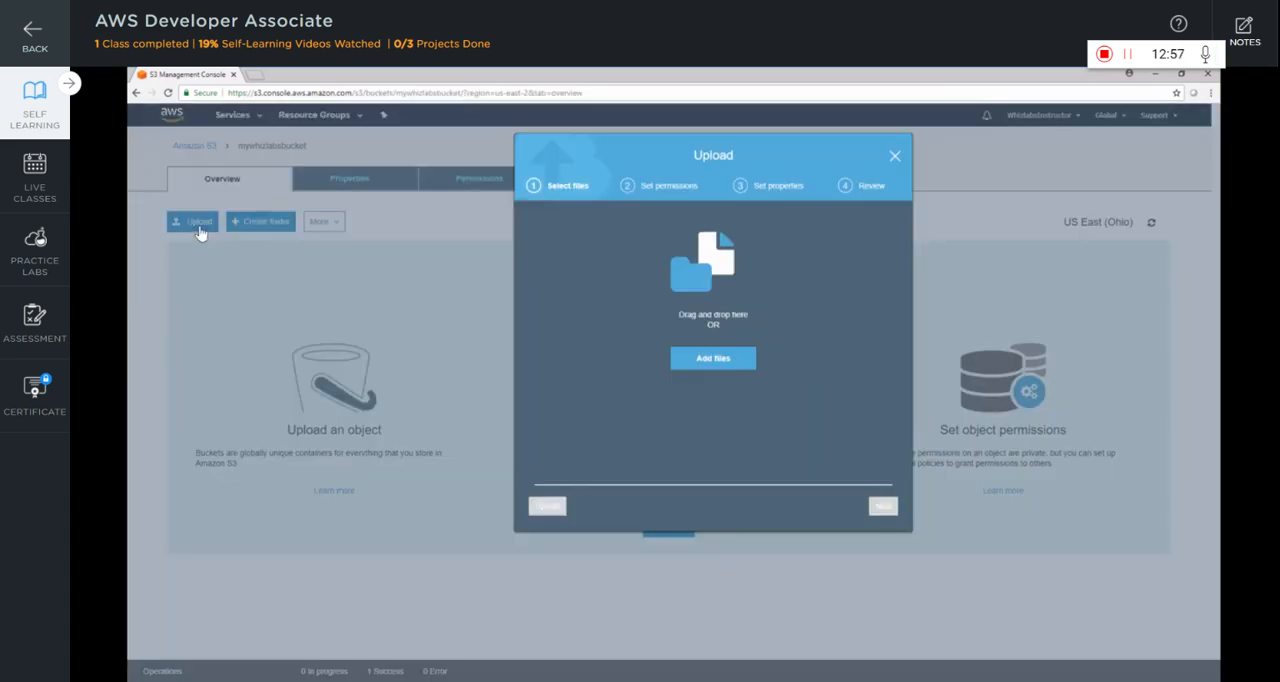
{"action": "left_click", "coordinate": [713, 358]}
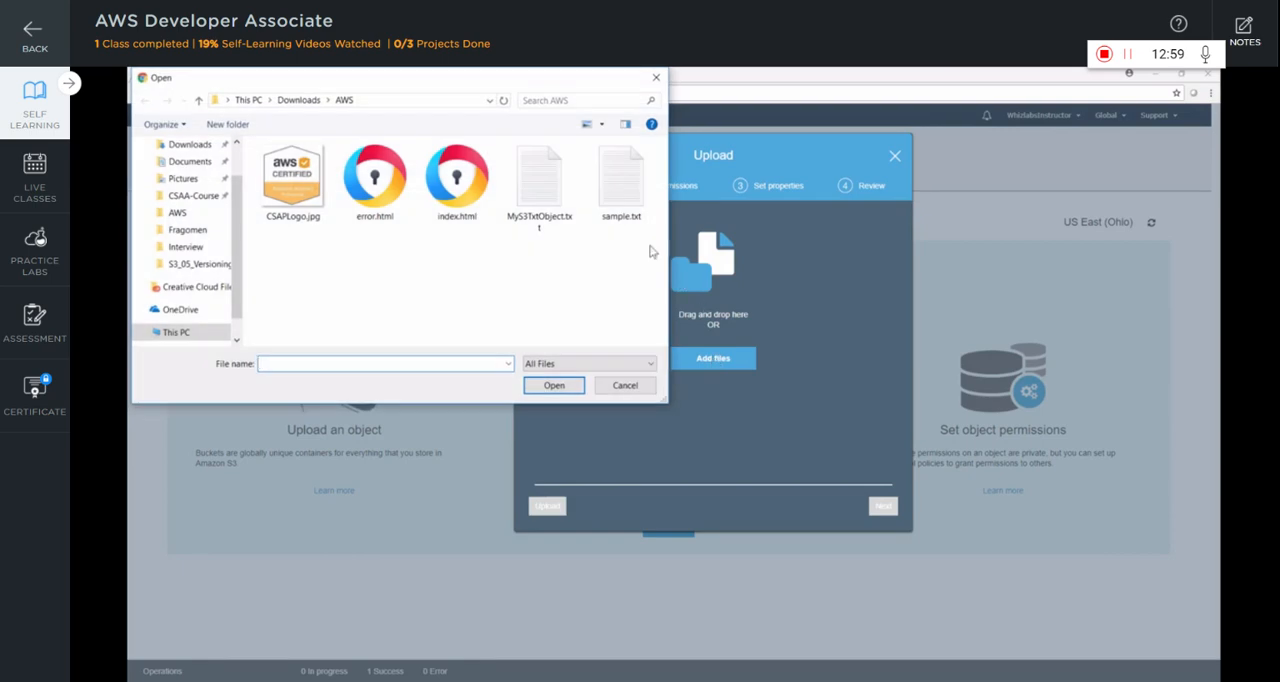
{"action": "left_click", "coordinate": [630, 225]}
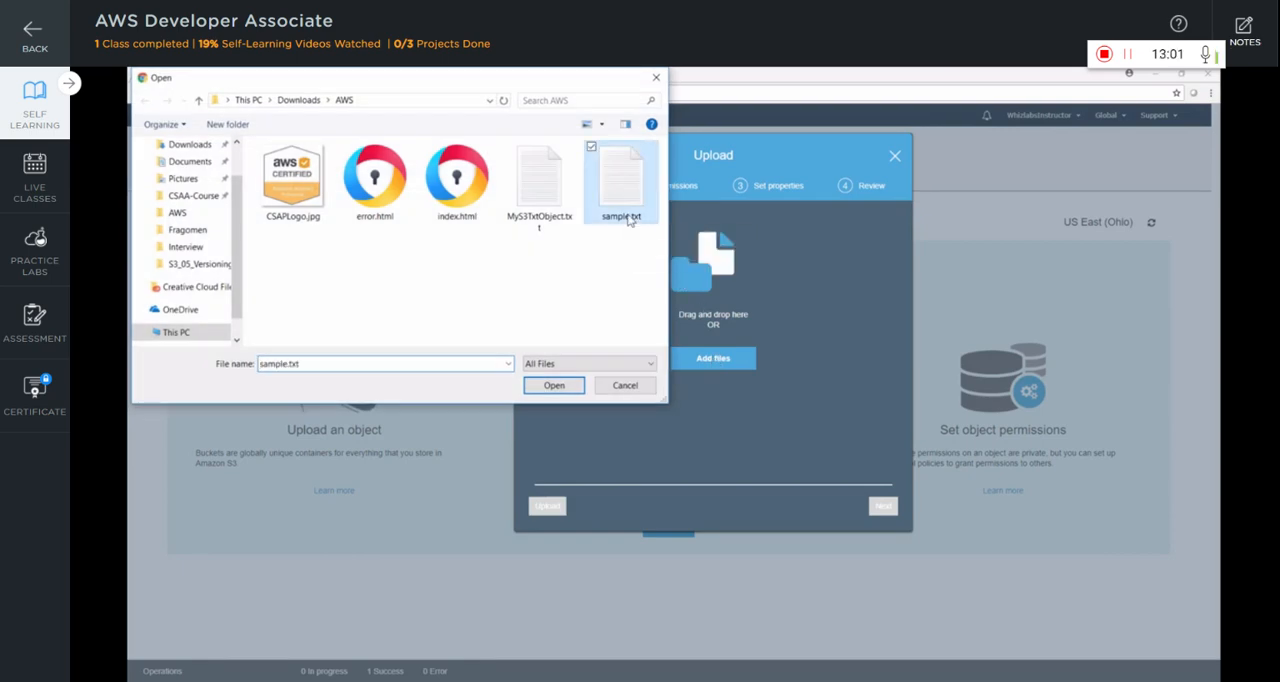
{"action": "right_click", "coordinate": [630, 225]}
{"action": "left_click", "coordinate": [608, 240]}
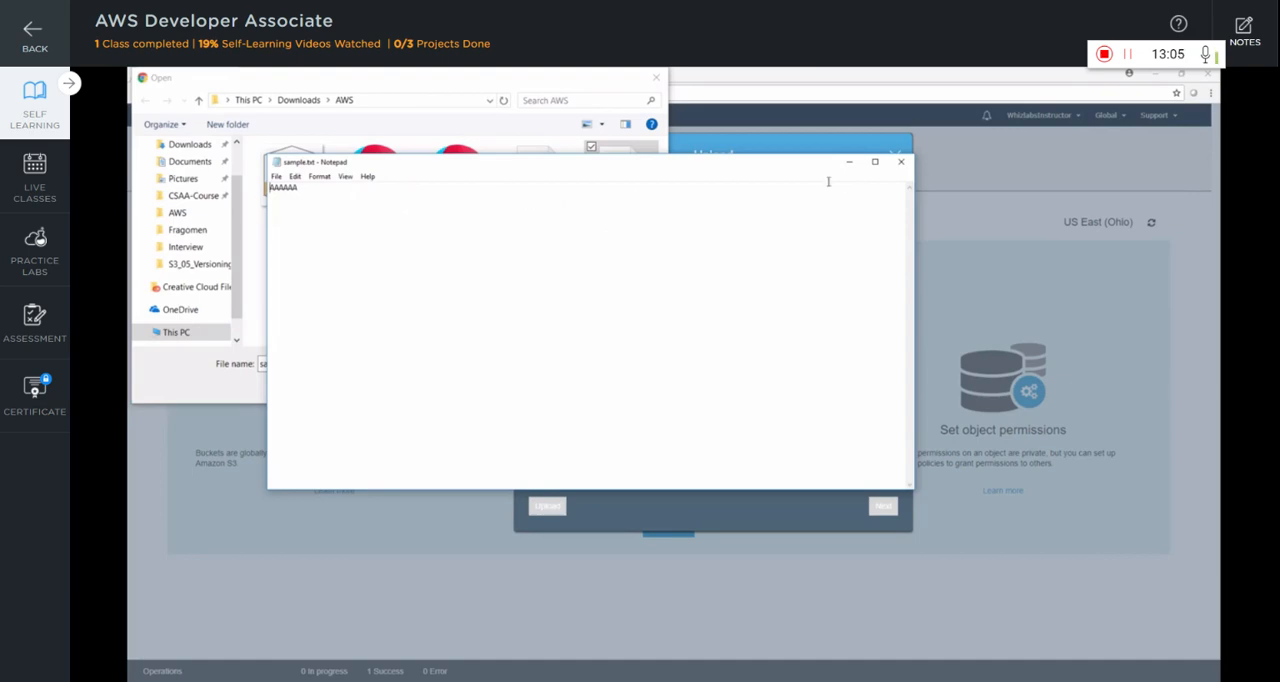
{"action": "left_click", "coordinate": [900, 161]}
{"action": "left_click", "coordinate": [572, 387]}
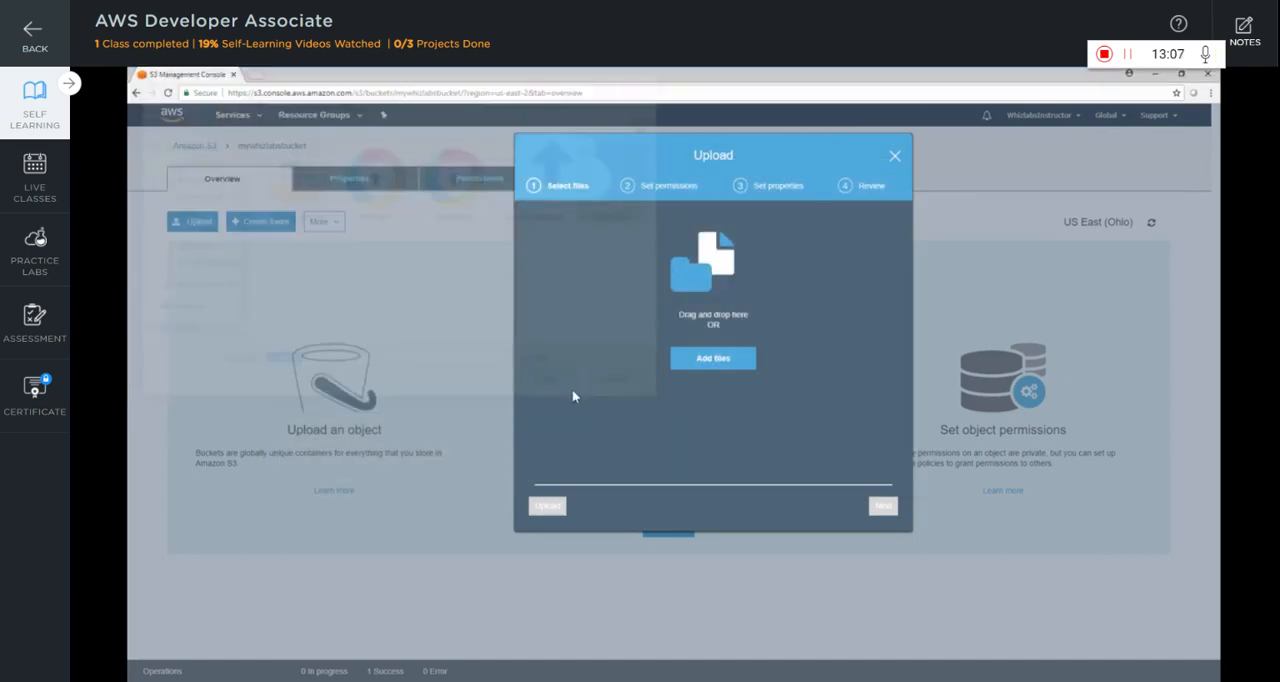
{"action": "left_click", "coordinate": [548, 506]}
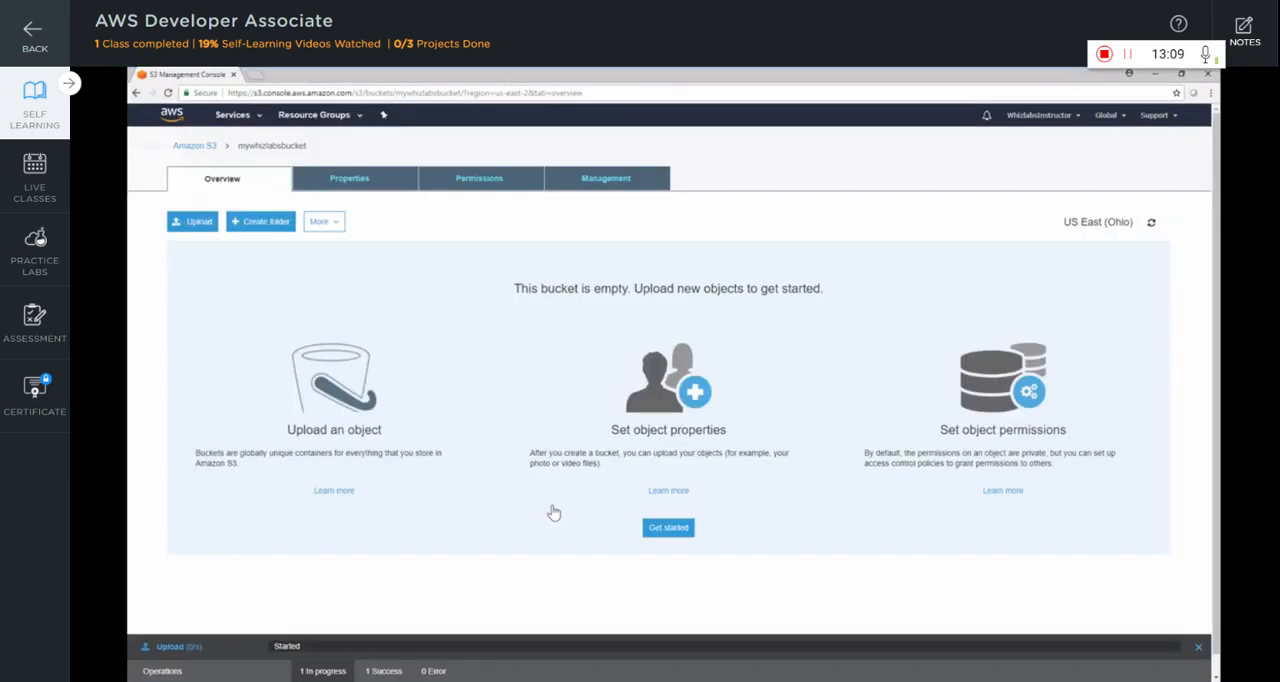
Make the uploaded sample.txt public and view its content through the object link in a separate browser tab
{"action": "left_click", "coordinate": [231, 334]}
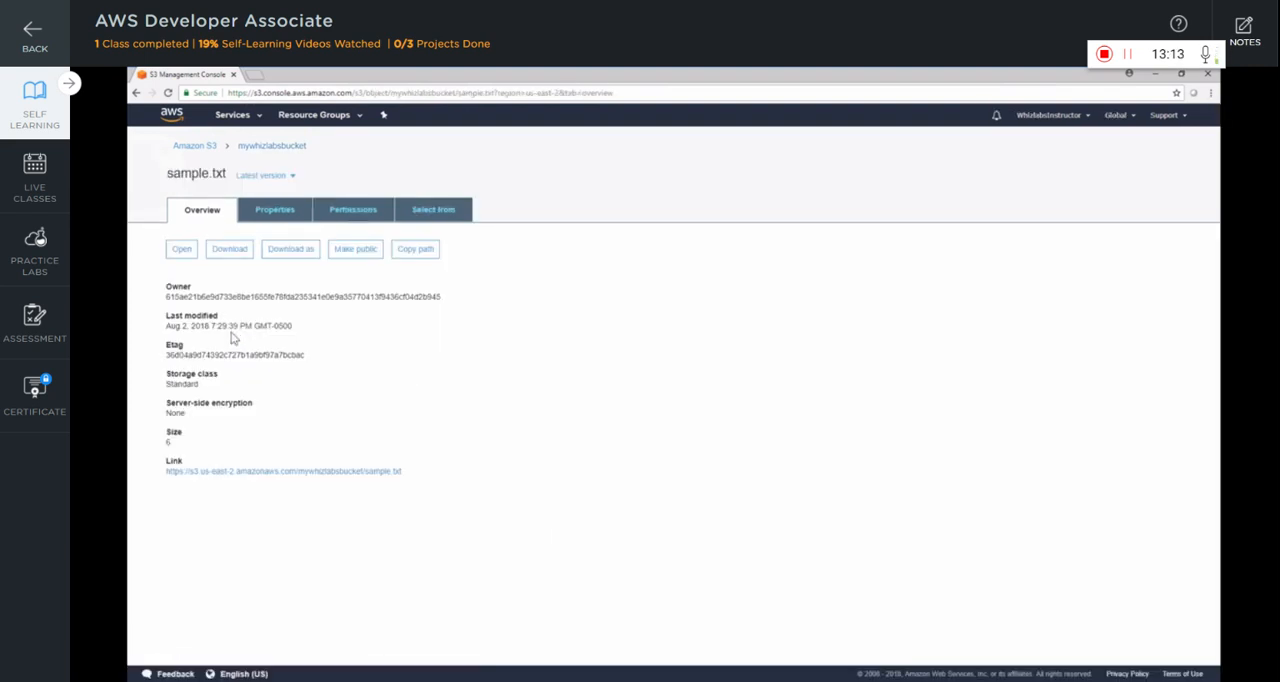
{"action": "left_click", "coordinate": [362, 250]}
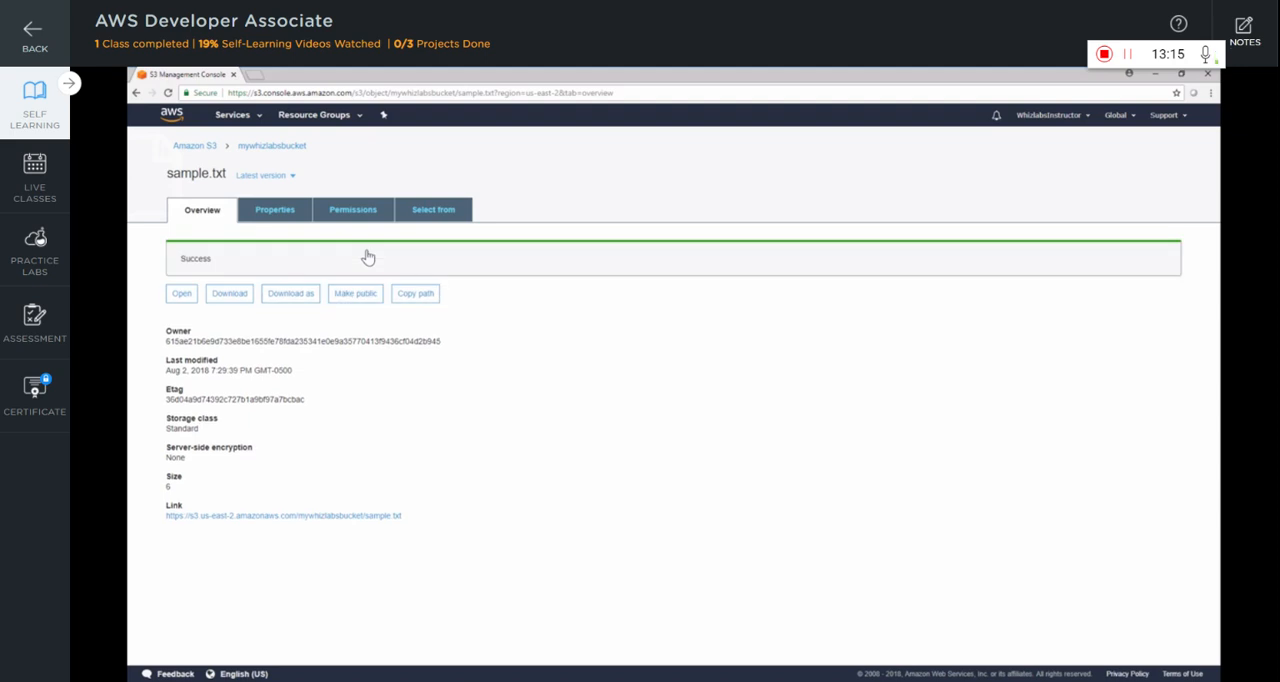
{"action": "right_click", "coordinate": [268, 519]}
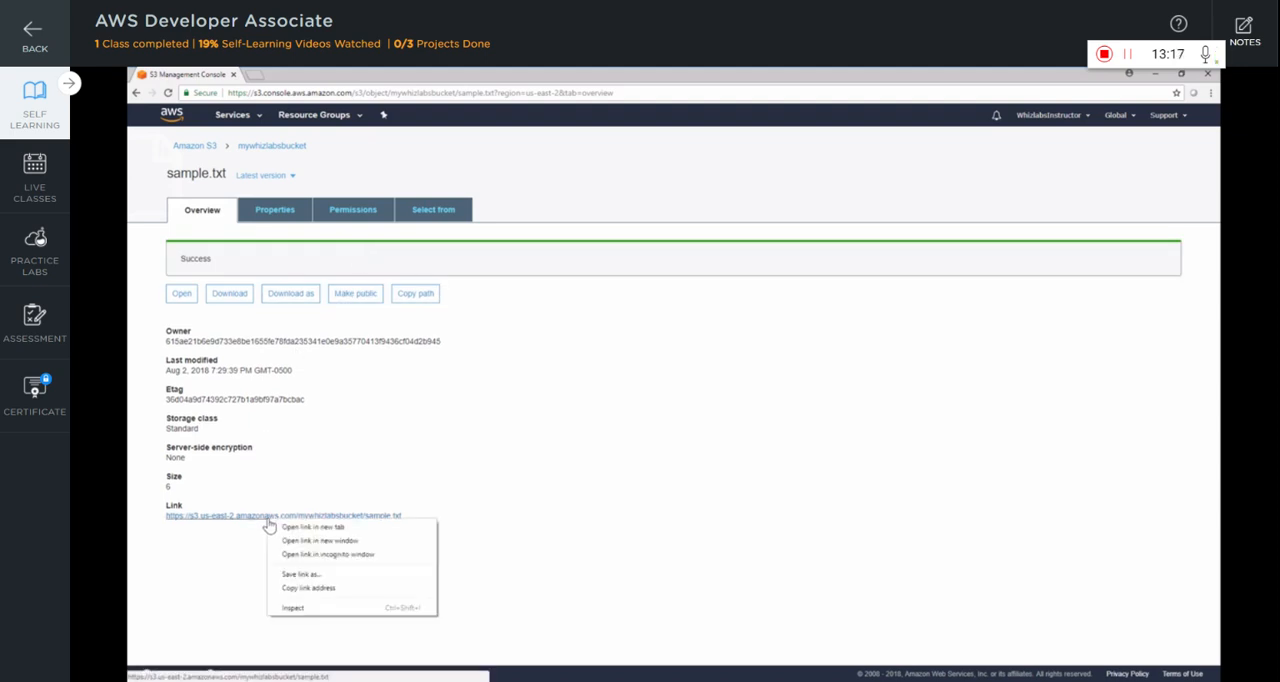
{"action": "left_click", "coordinate": [286, 528]}
{"action": "left_click", "coordinate": [286, 74]}
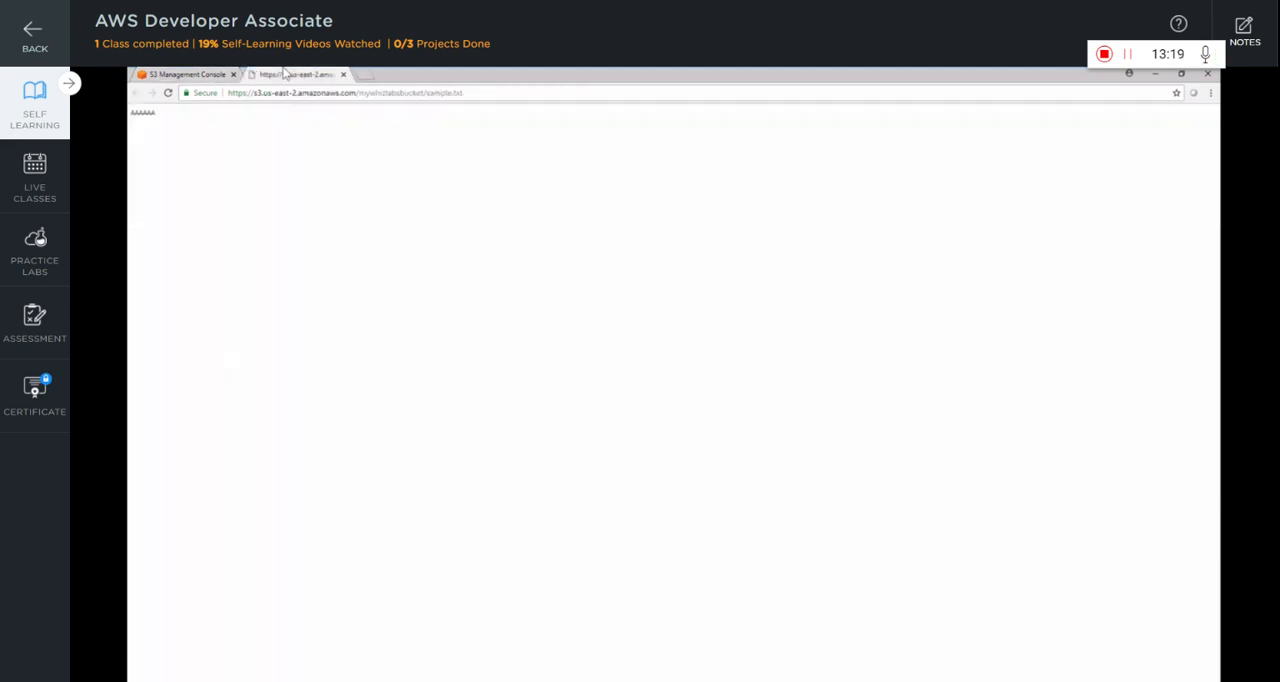
{"action": "key", "text": "ctrl+a"}
{"action": "key", "text": "ctrl+w"}
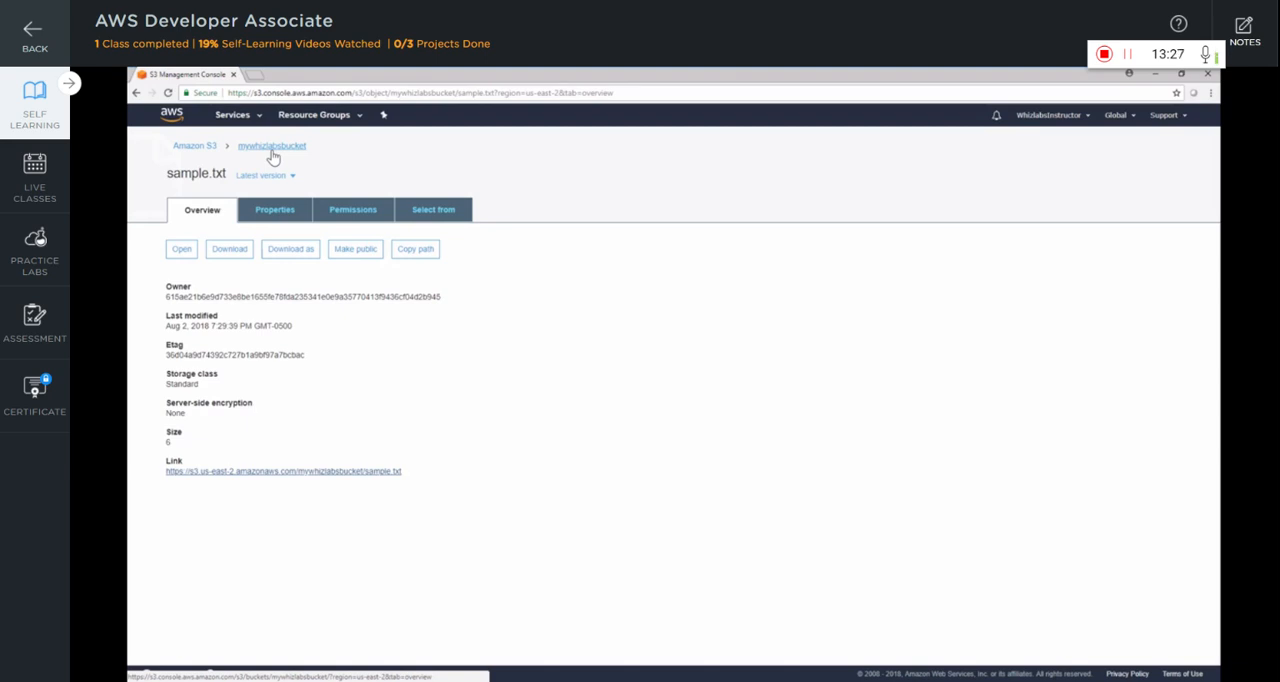
Replace the text of the local sample.txt with BBBBBB and upload the file to mywhizlabsbucket again
{"action": "left_click", "coordinate": [271, 151]}
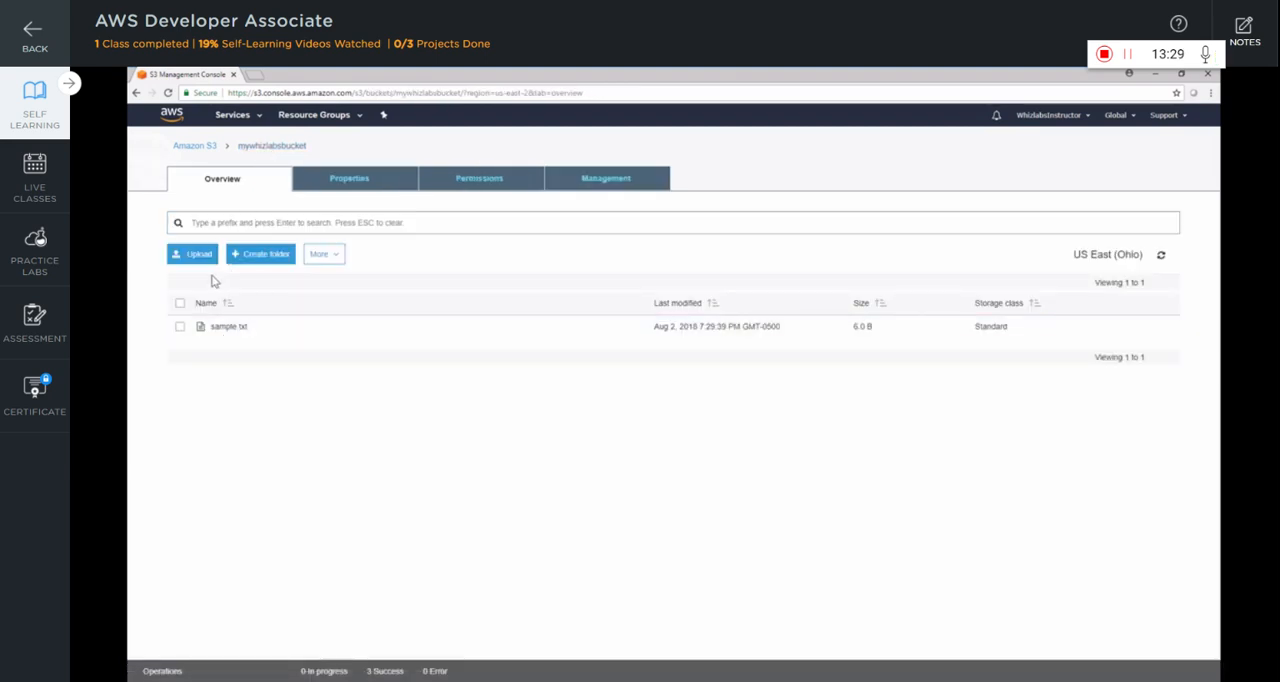
{"action": "left_click", "coordinate": [194, 254]}
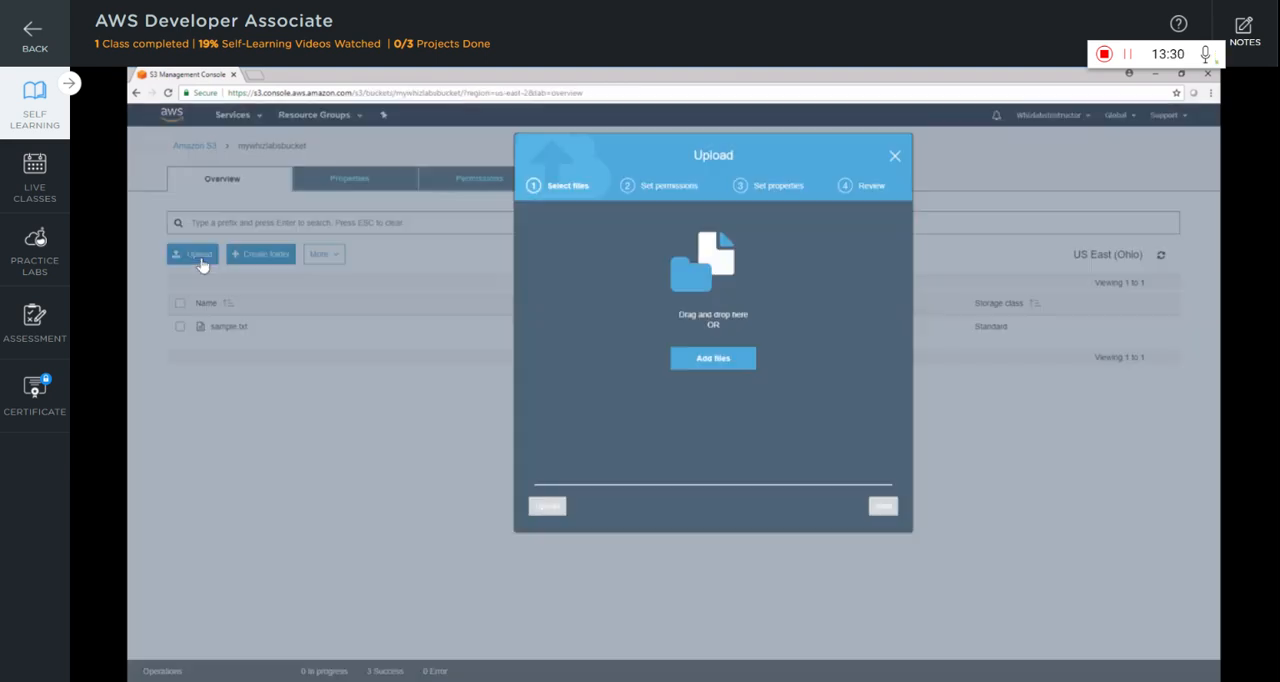
{"action": "left_click", "coordinate": [705, 360]}
{"action": "right_click", "coordinate": [628, 192]}
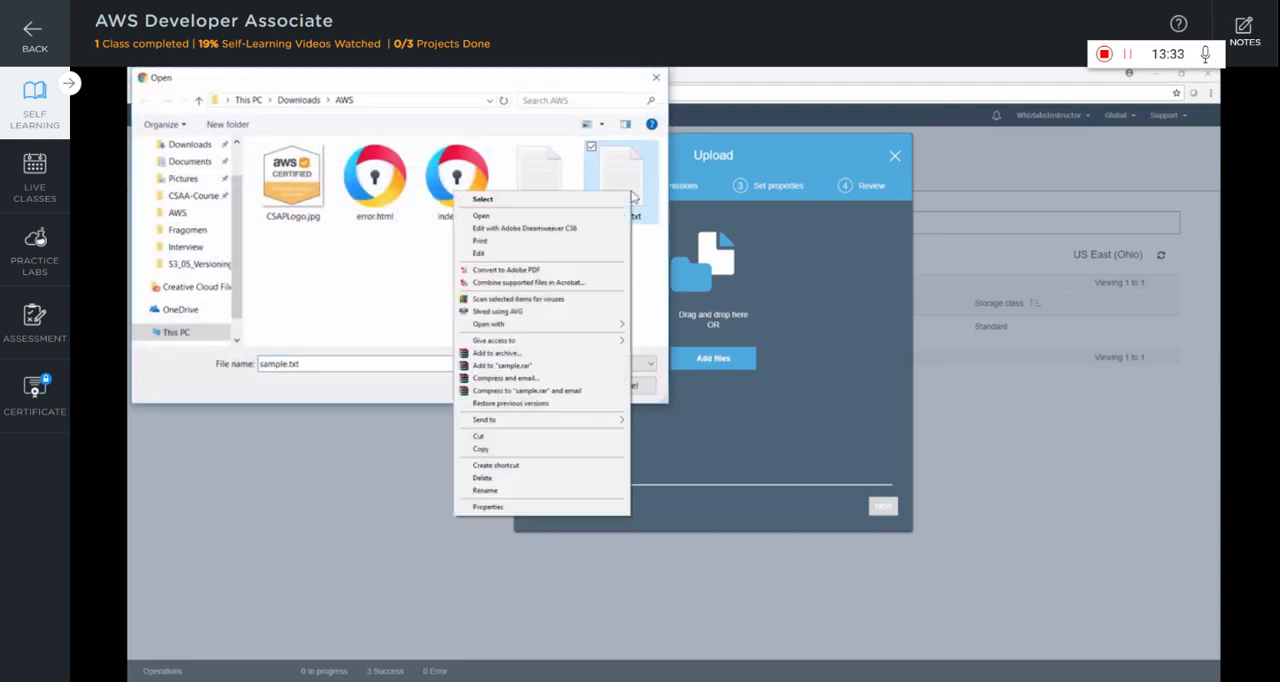
{"action": "left_click", "coordinate": [529, 255]}
{"action": "left_click_drag", "start_coordinate": [315, 190], "coordinate": [213, 188]}
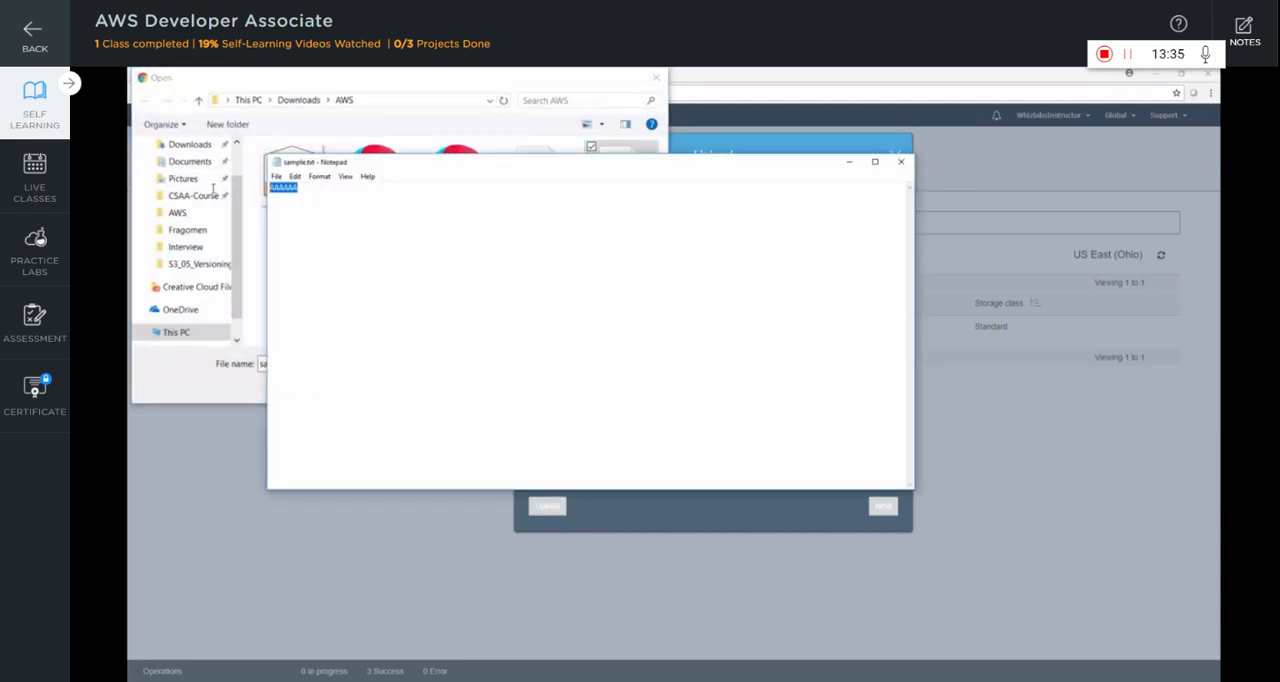
{"action": "type", "text": "BBBBBB"}
{"action": "left_click", "coordinate": [901, 161]}
{"action": "left_click", "coordinate": [552, 388]}
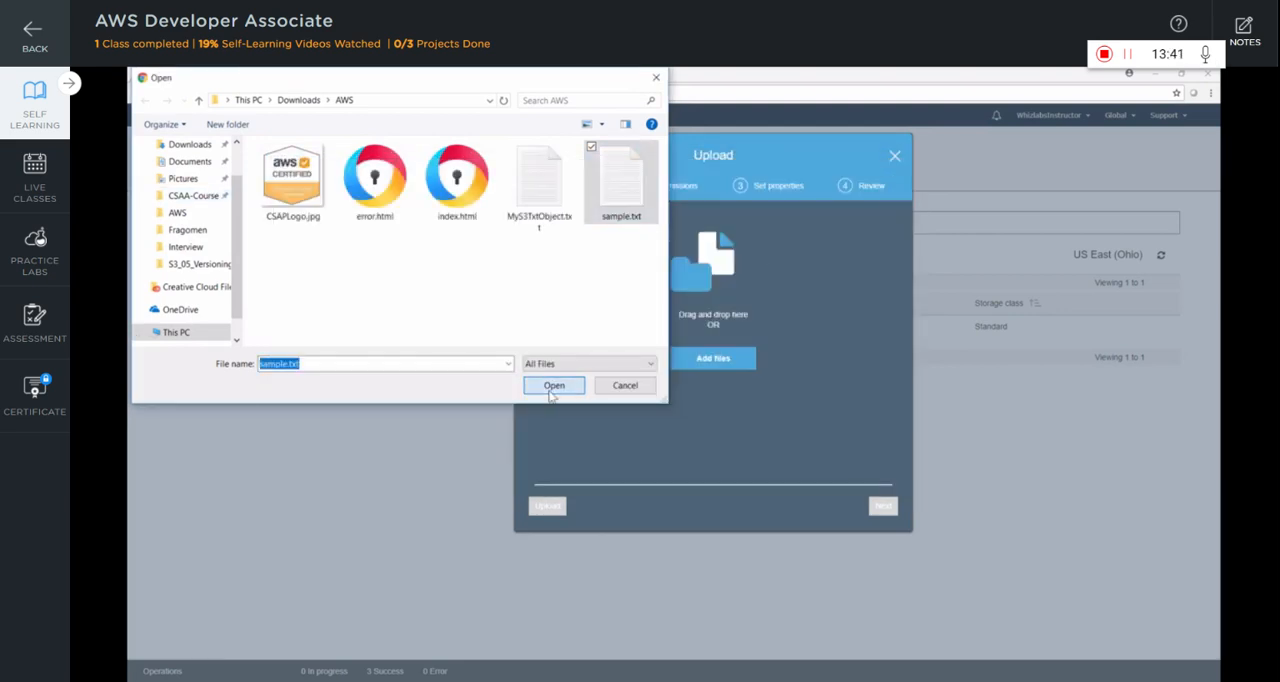
{"action": "left_click", "coordinate": [554, 508]}
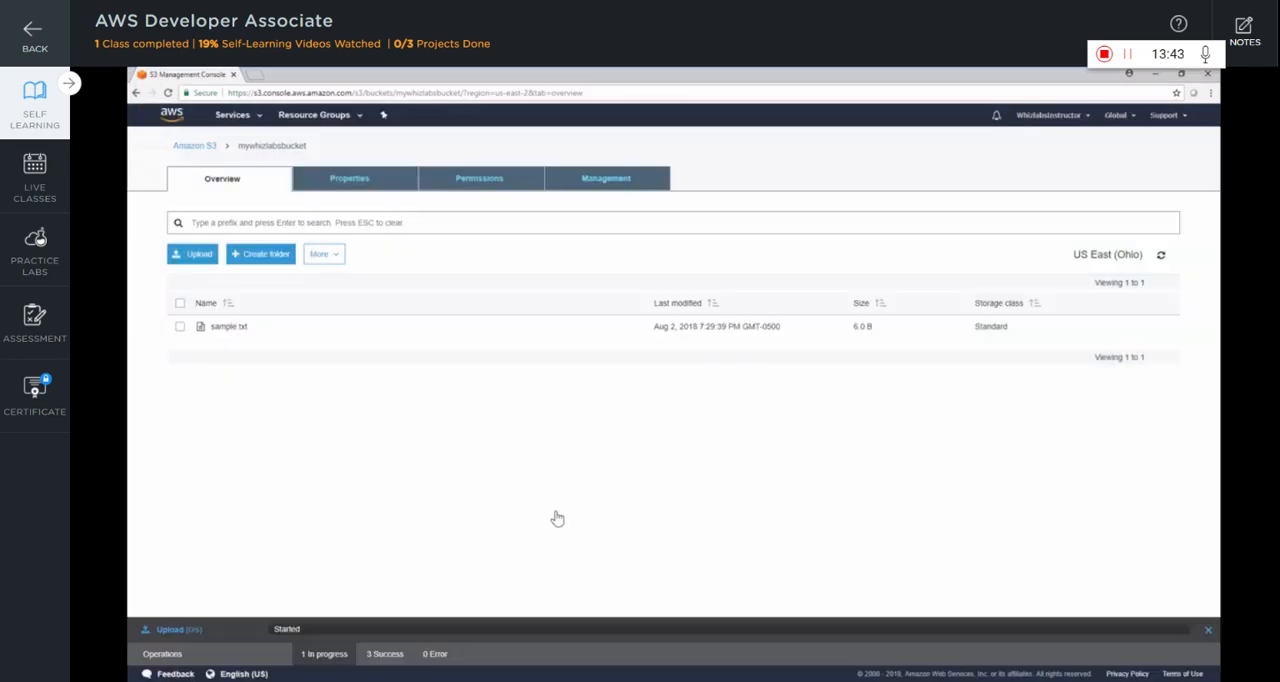
Make the re-uploaded sample.txt public, check its content through the object link, and open the object's version list
{"action": "left_click", "coordinate": [234, 329]}
{"action": "left_click", "coordinate": [358, 256]}
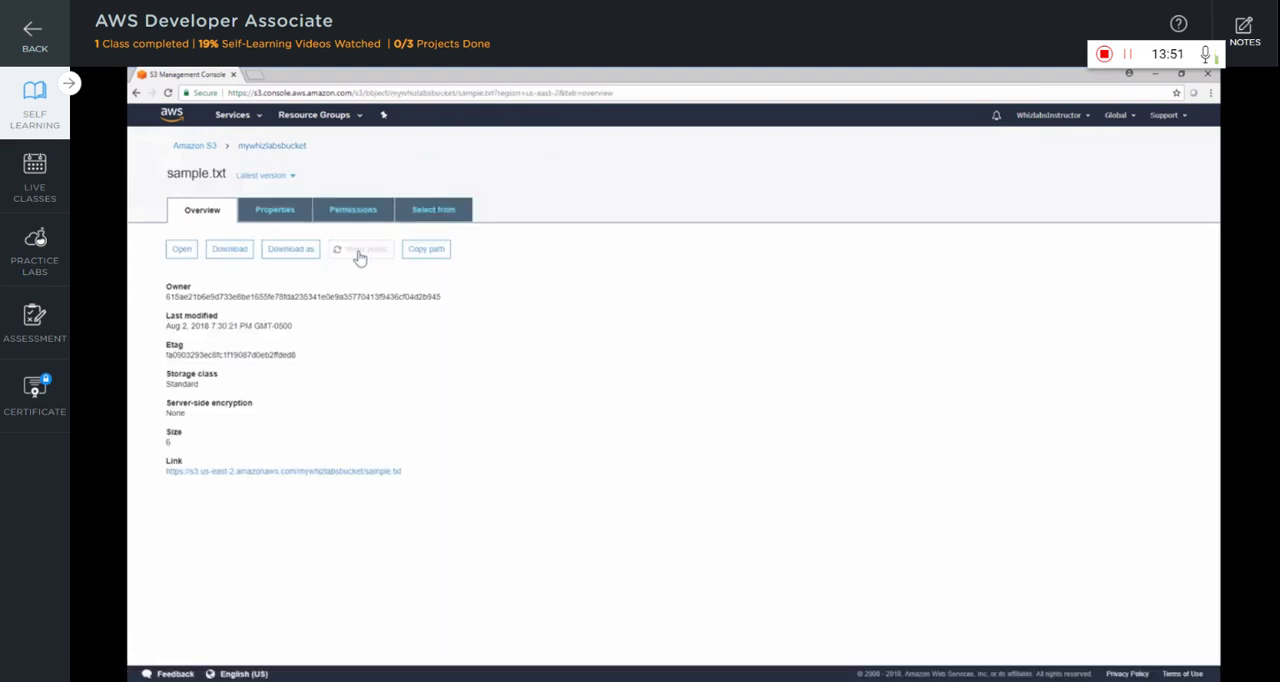
{"action": "right_click", "coordinate": [279, 518]}
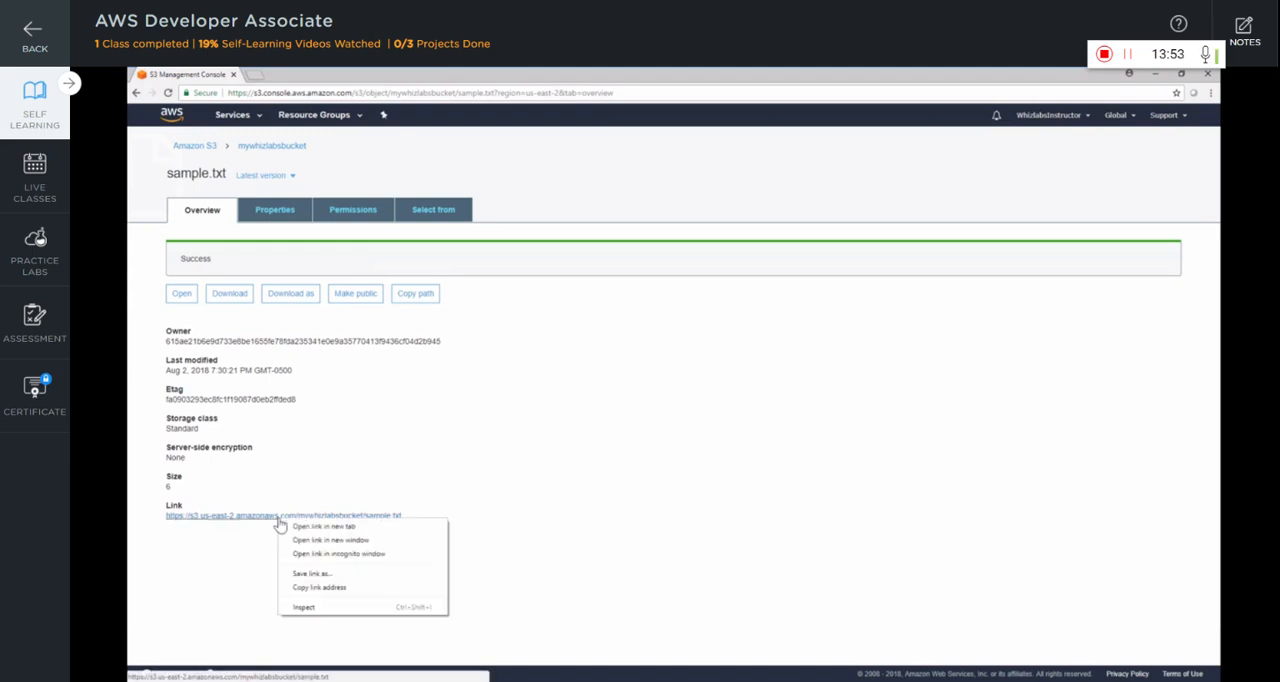
{"action": "left_click", "coordinate": [296, 526]}
{"action": "left_click", "coordinate": [284, 74]}
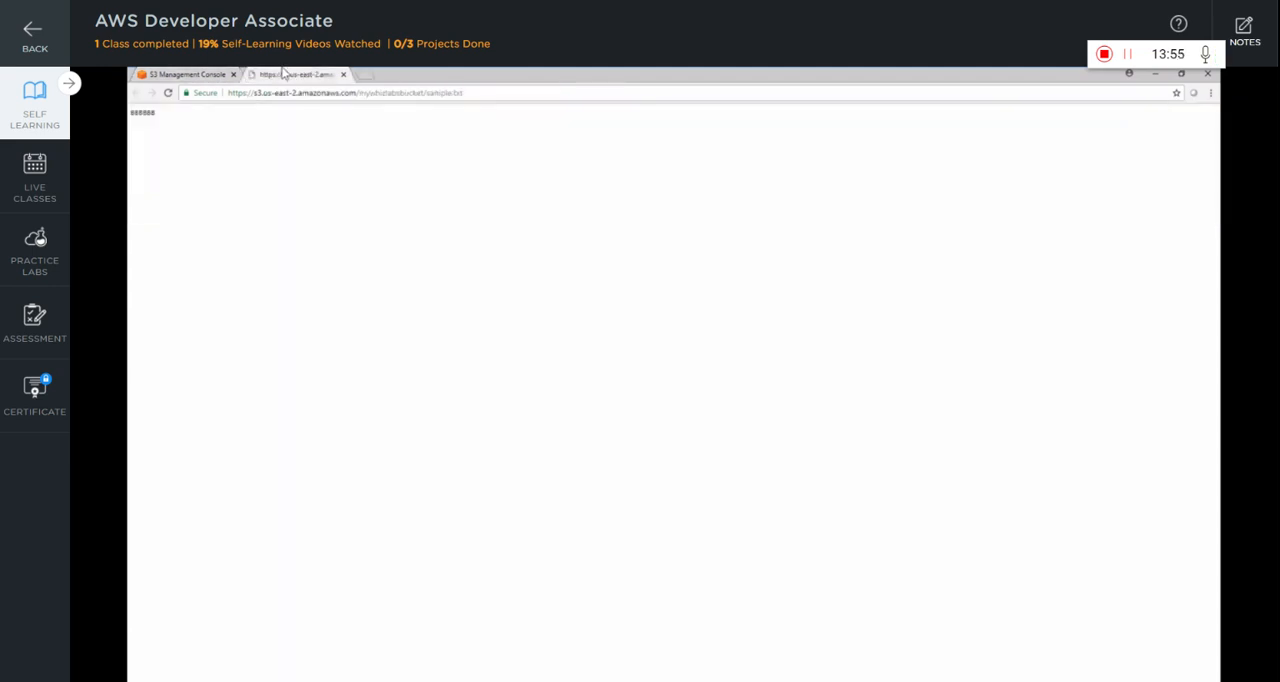
{"action": "double_click", "coordinate": [142, 112]}
{"action": "middle_click", "coordinate": [312, 73]}
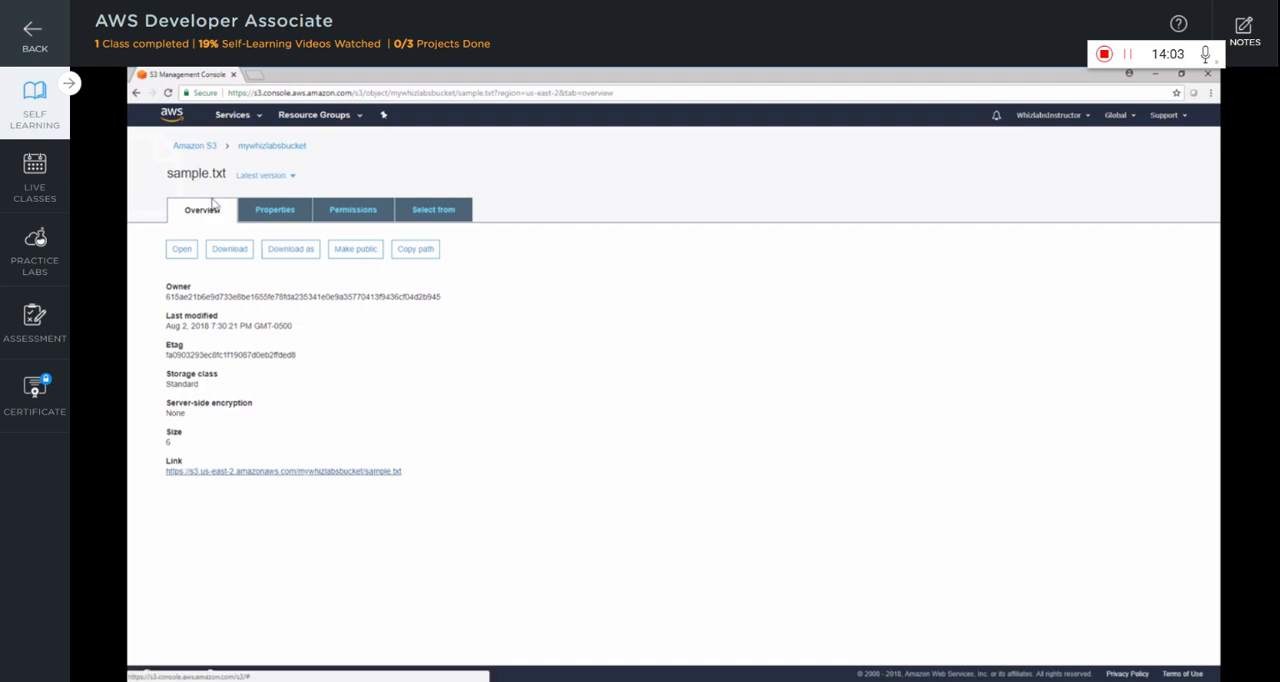
{"action": "left_click", "coordinate": [298, 177]}
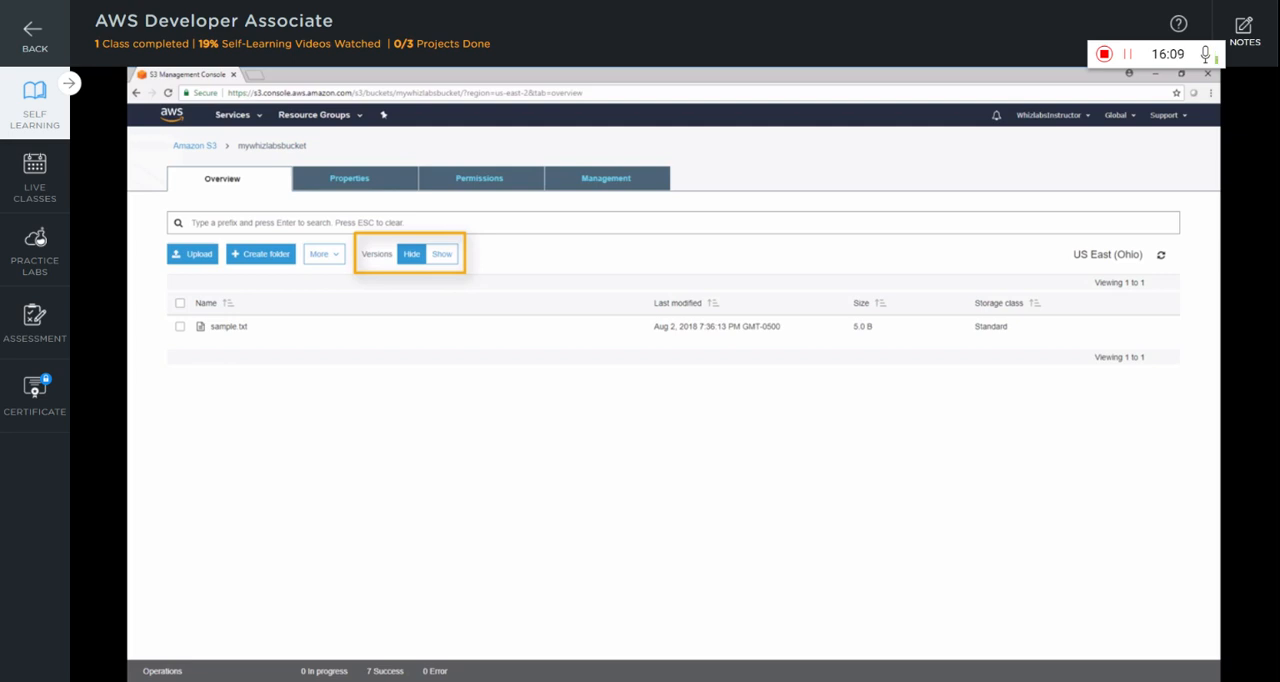
Make the 5-byte sample.txt in the versioned bucket public and check its content through the object link
{"action": "left_click", "coordinate": [232, 329]}
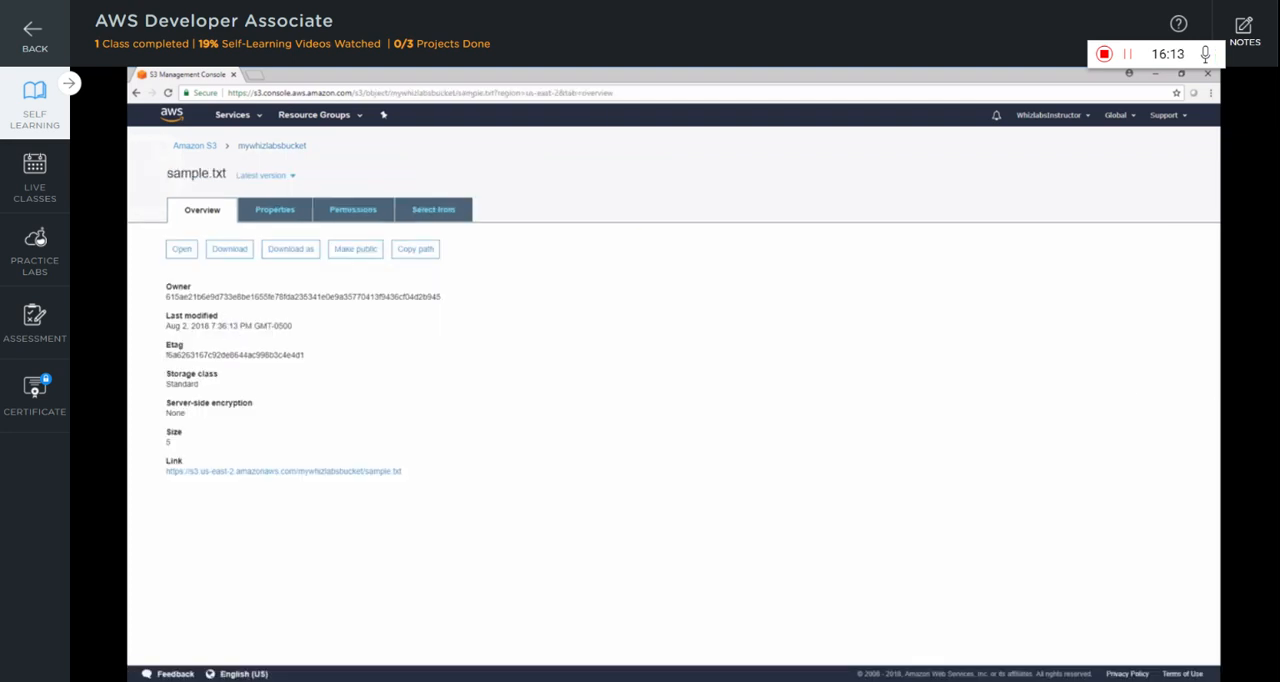
{"action": "left_click", "coordinate": [356, 250]}
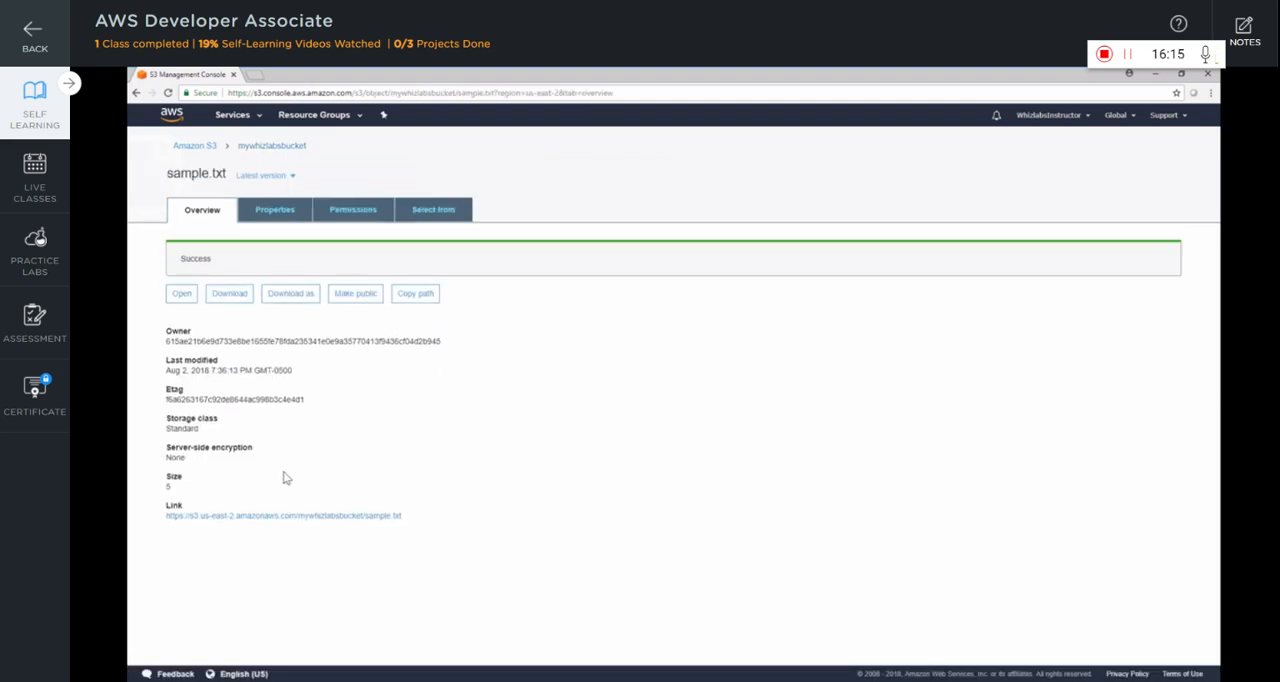
{"action": "right_click", "coordinate": [286, 515]}
{"action": "left_click", "coordinate": [313, 538]}
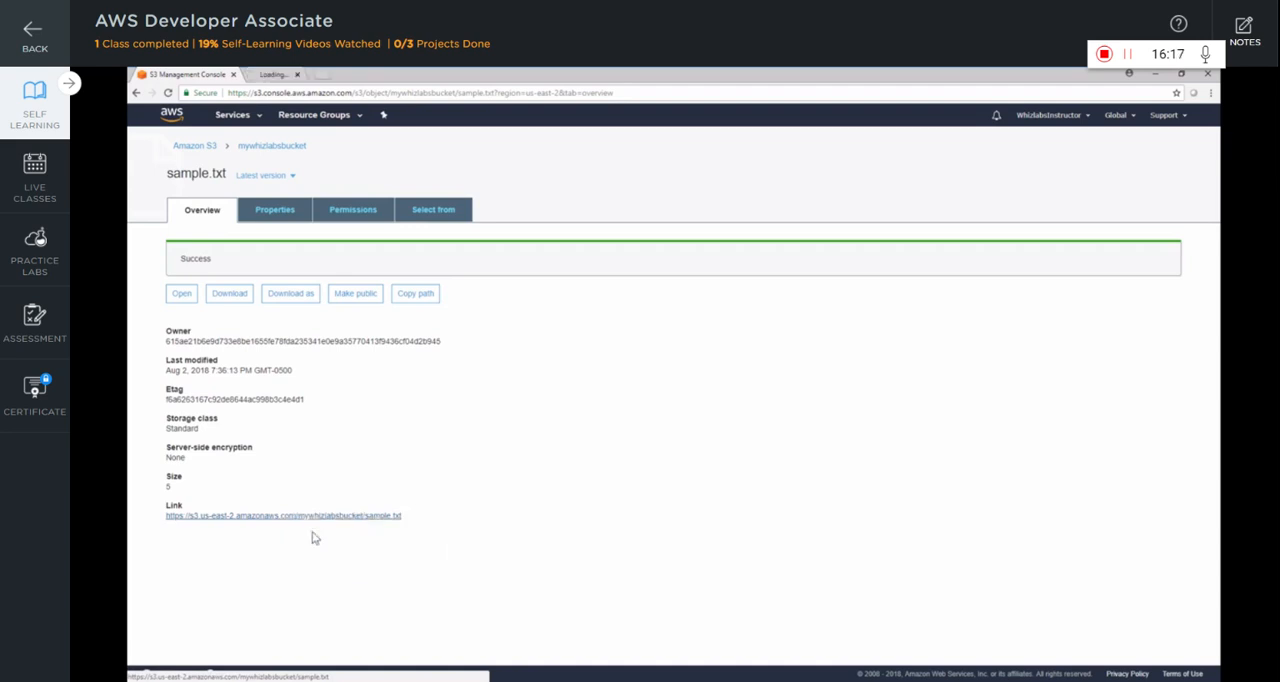
{"action": "left_click", "coordinate": [292, 75]}
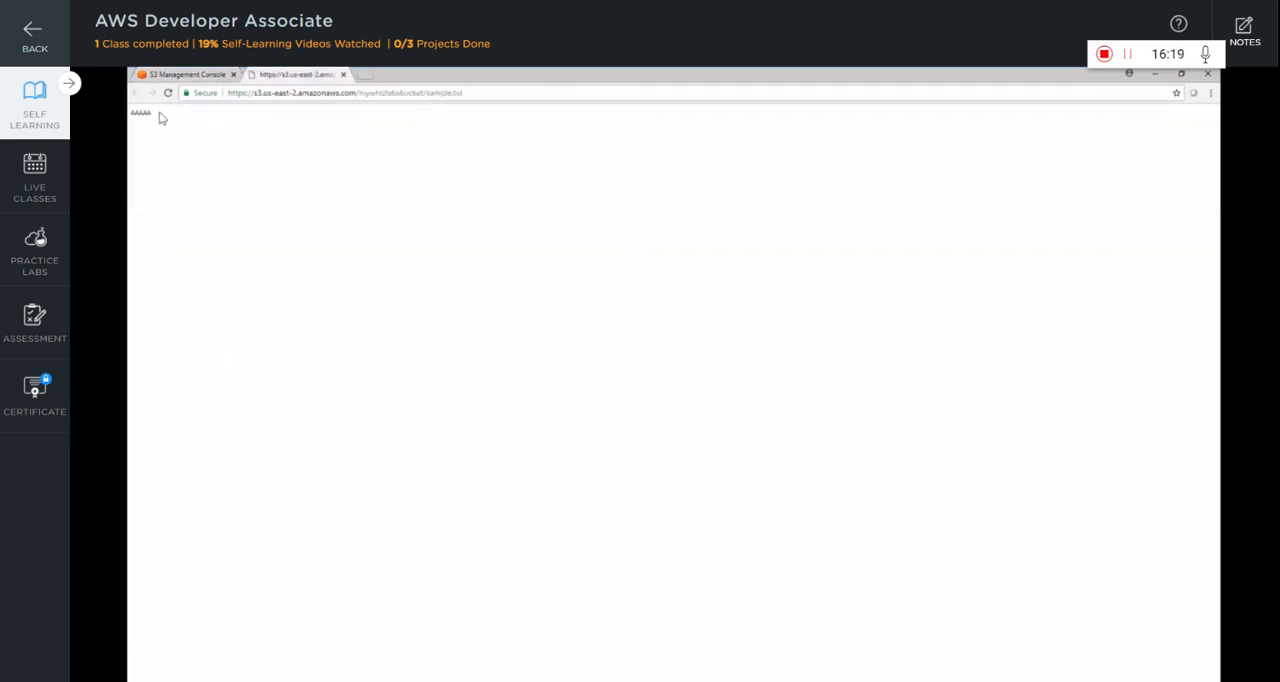
{"action": "middle_click", "coordinate": [275, 75]}
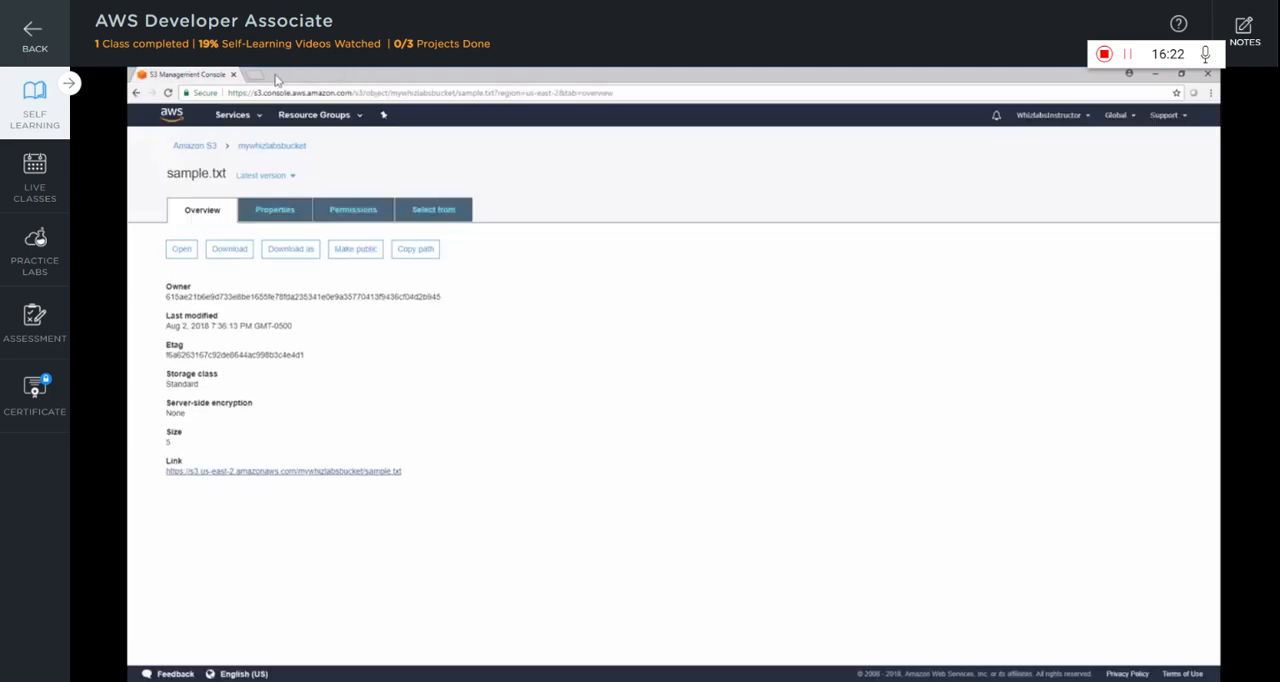
Replace the text of the local sample.txt with BBBBBB and upload the file as a new version to the versioned mywhizlabsbucket
{"action": "left_click", "coordinate": [263, 148]}
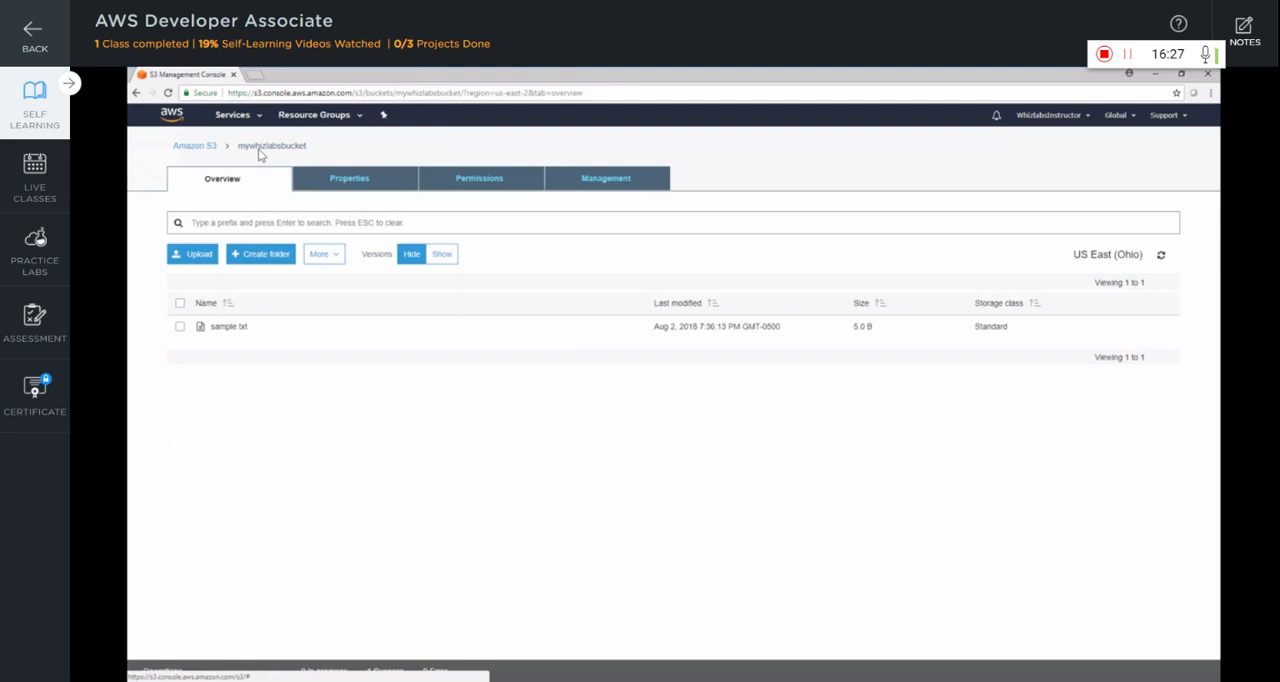
{"action": "left_click", "coordinate": [193, 254]}
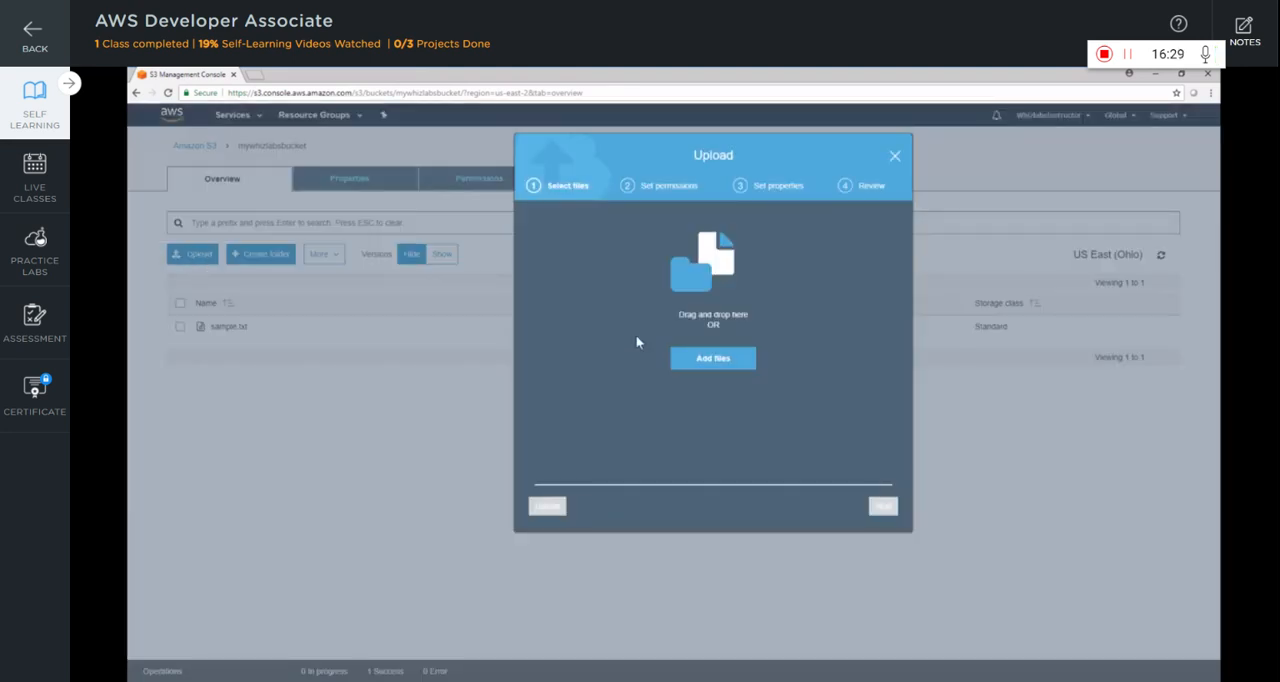
{"action": "left_click", "coordinate": [713, 358]}
{"action": "left_click", "coordinate": [610, 195]}
{"action": "right_click", "coordinate": [606, 203]}
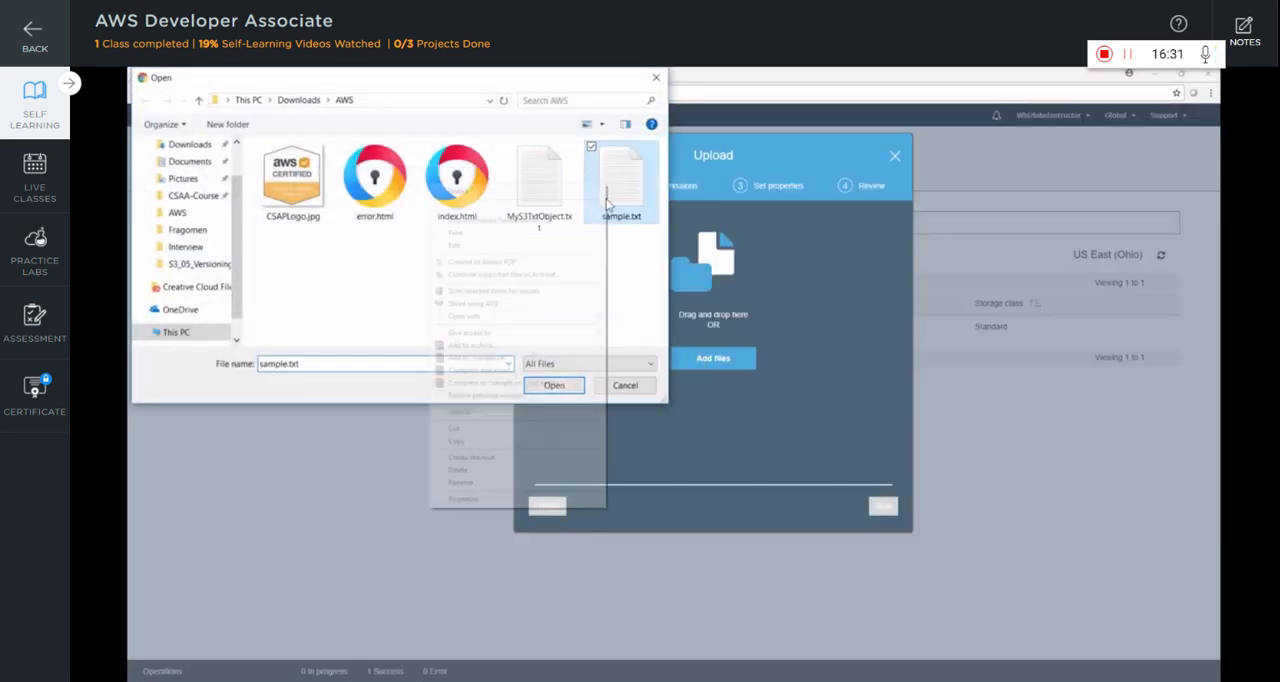
{"action": "left_click", "coordinate": [572, 218]}
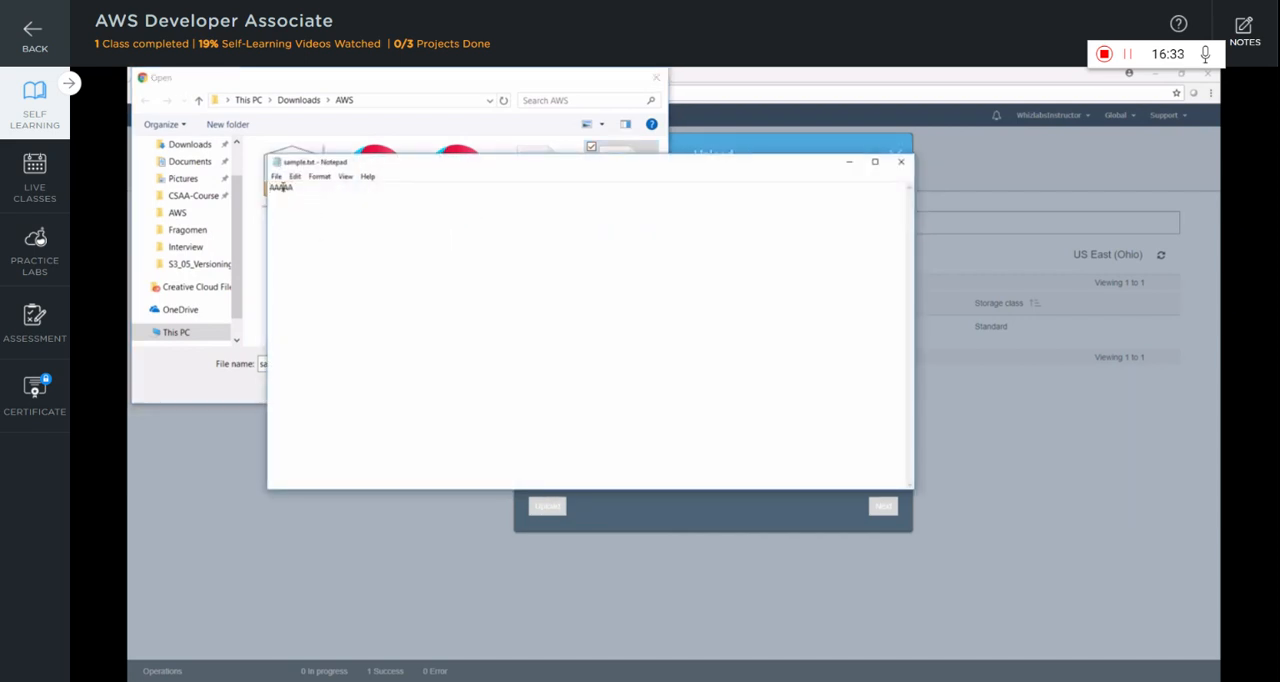
{"action": "double_click", "coordinate": [283, 187]}
{"action": "type", "text": "BBBBBB"}
{"action": "left_click", "coordinate": [901, 161]}
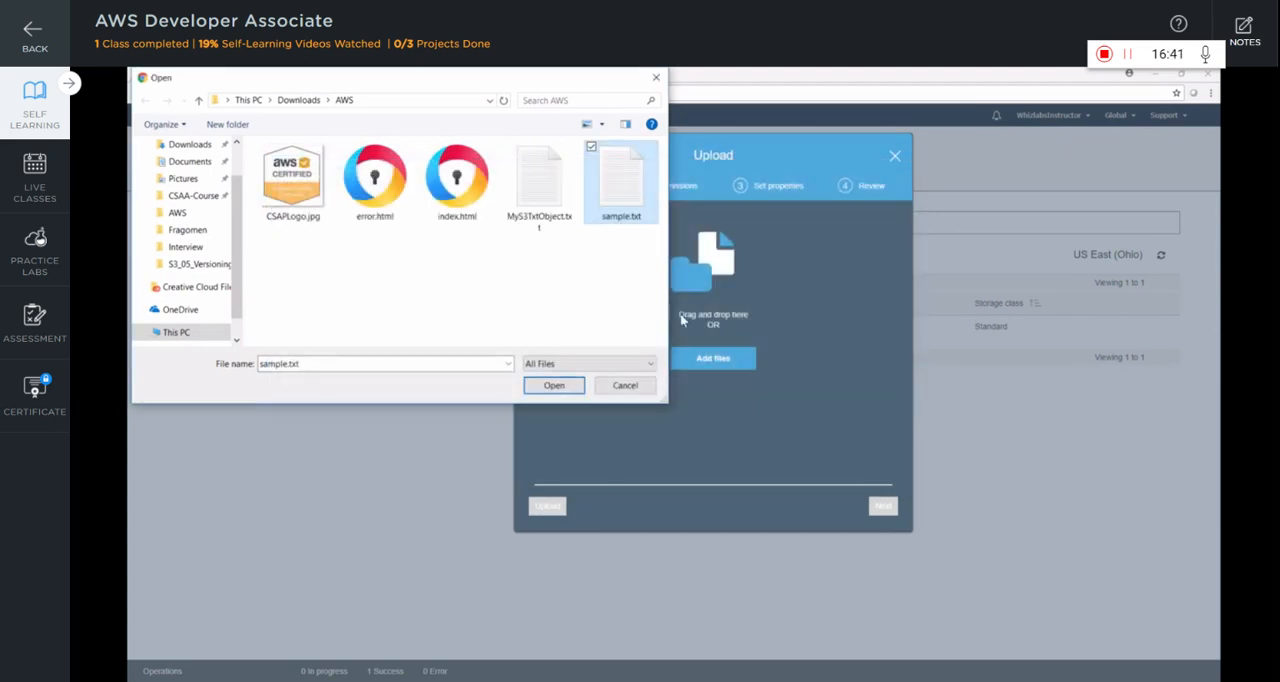
{"action": "left_click", "coordinate": [552, 386]}
{"action": "left_click", "coordinate": [547, 506]}
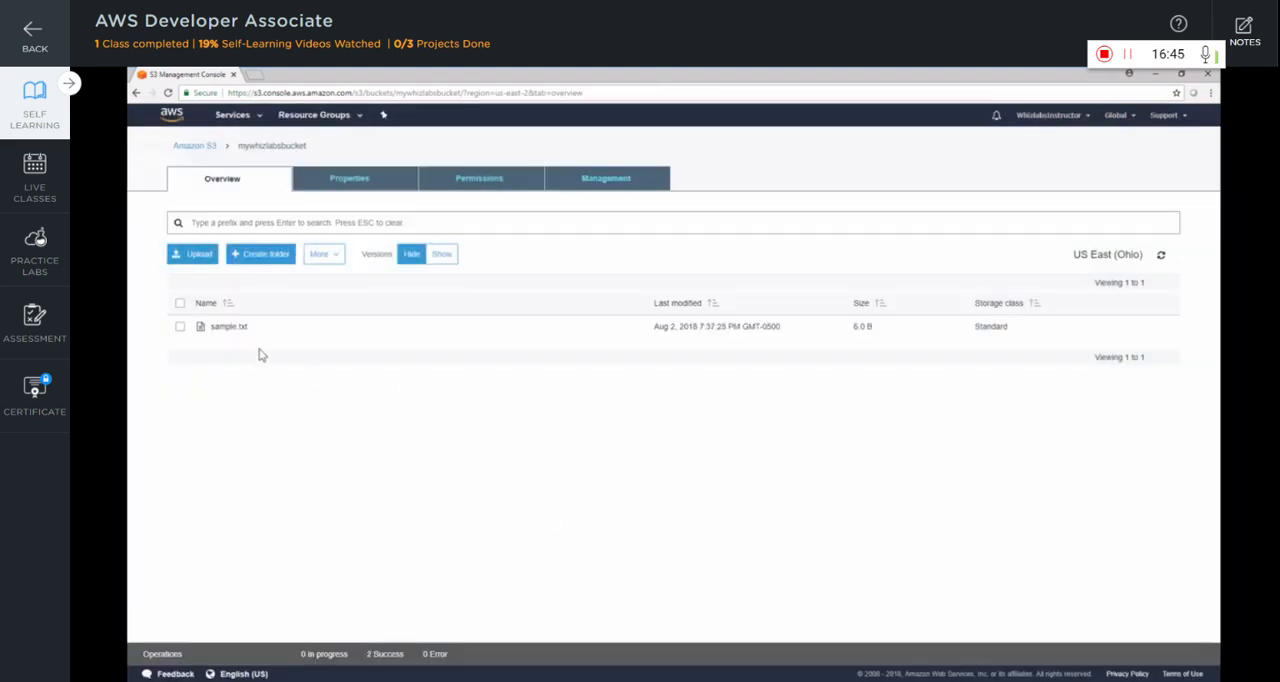
Download the older sample.txt version from 7:36:13 PM out of the object's version list and check its text
{"action": "left_click", "coordinate": [230, 328]}
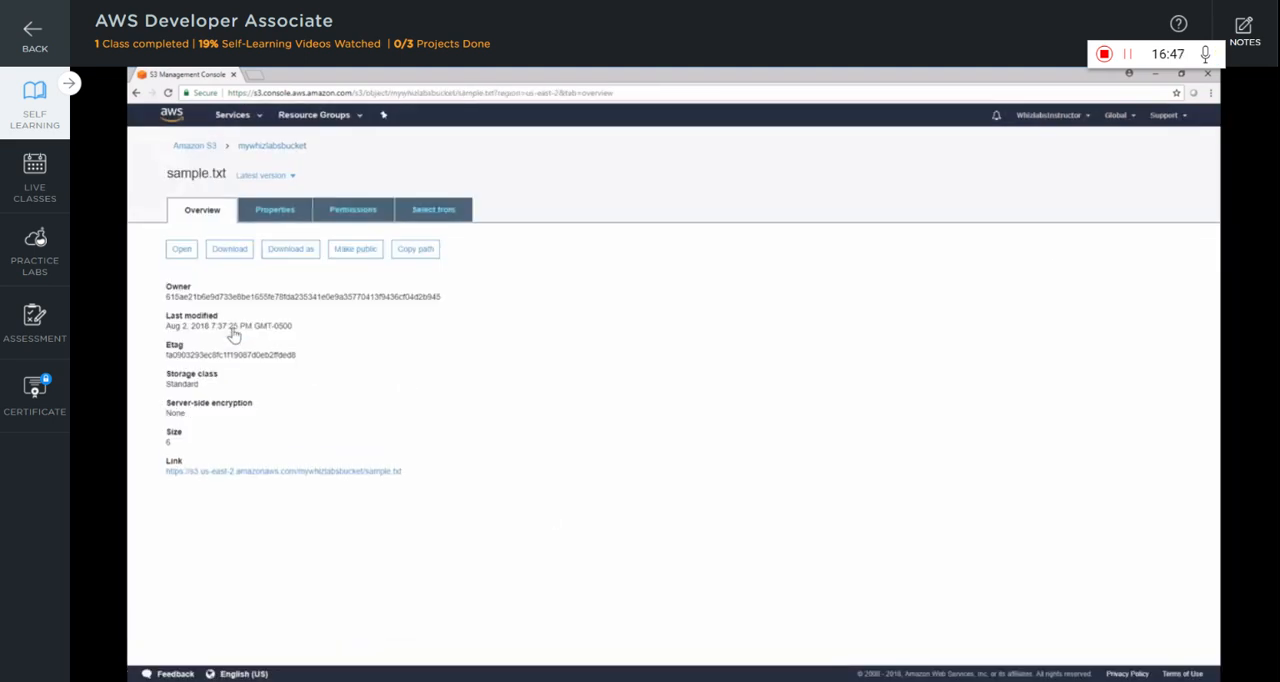
{"action": "left_click", "coordinate": [295, 177]}
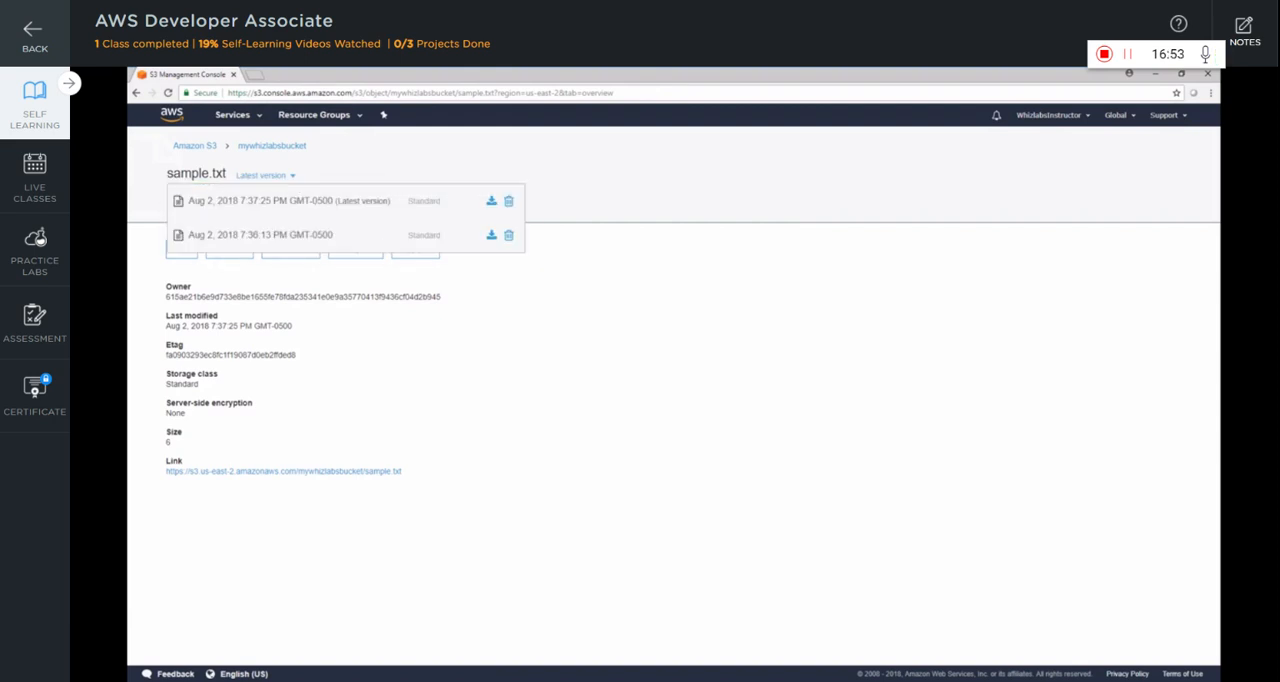
{"action": "left_click", "coordinate": [491, 242]}
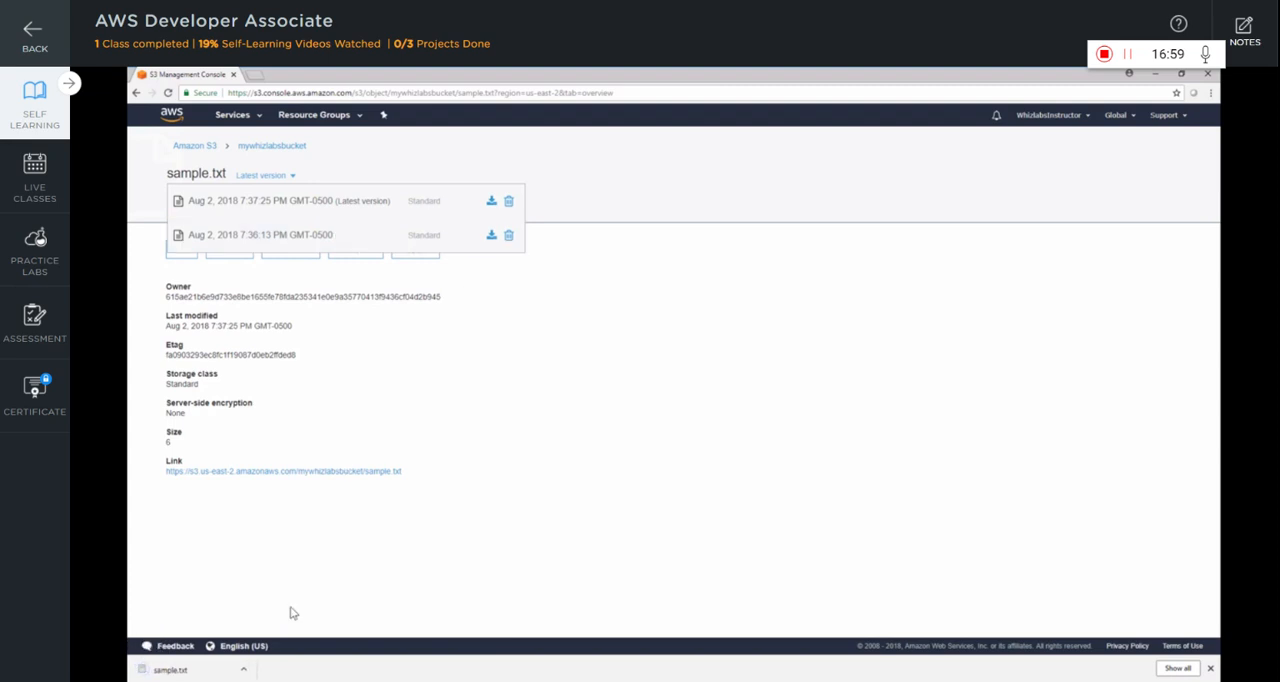
{"action": "left_click", "coordinate": [196, 675]}
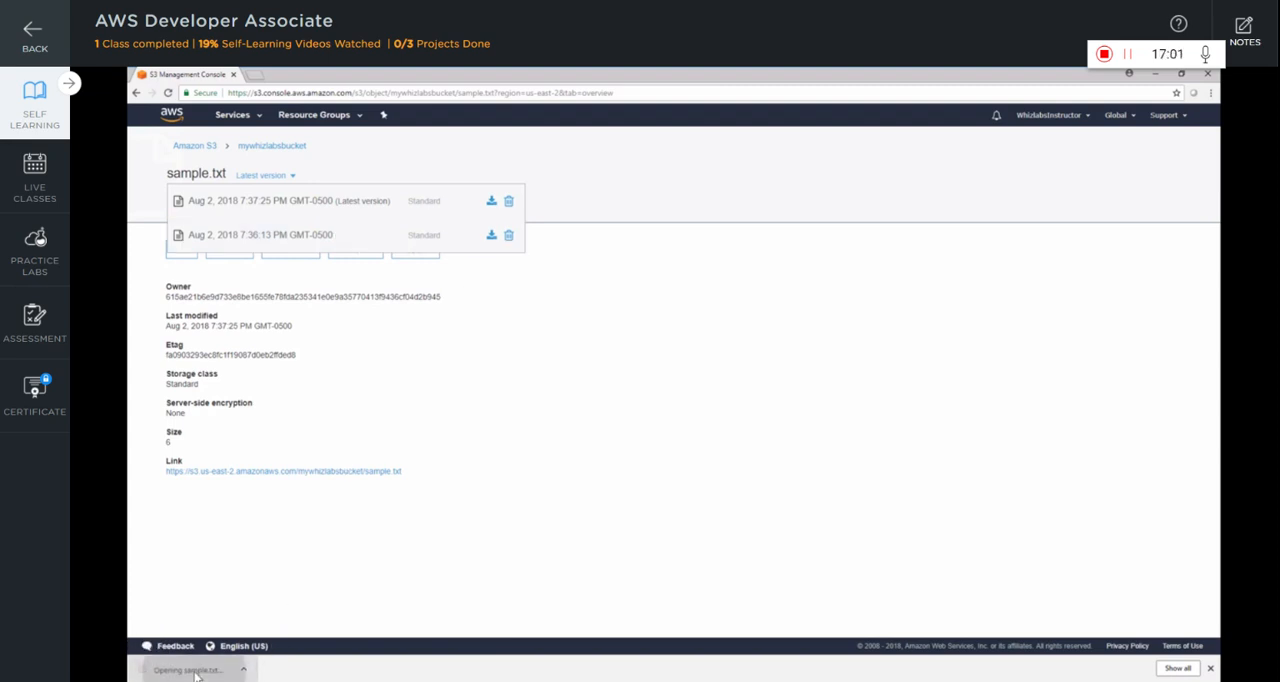
{"action": "left_click_drag", "start_coordinate": [312, 189], "coordinate": [260, 190]}
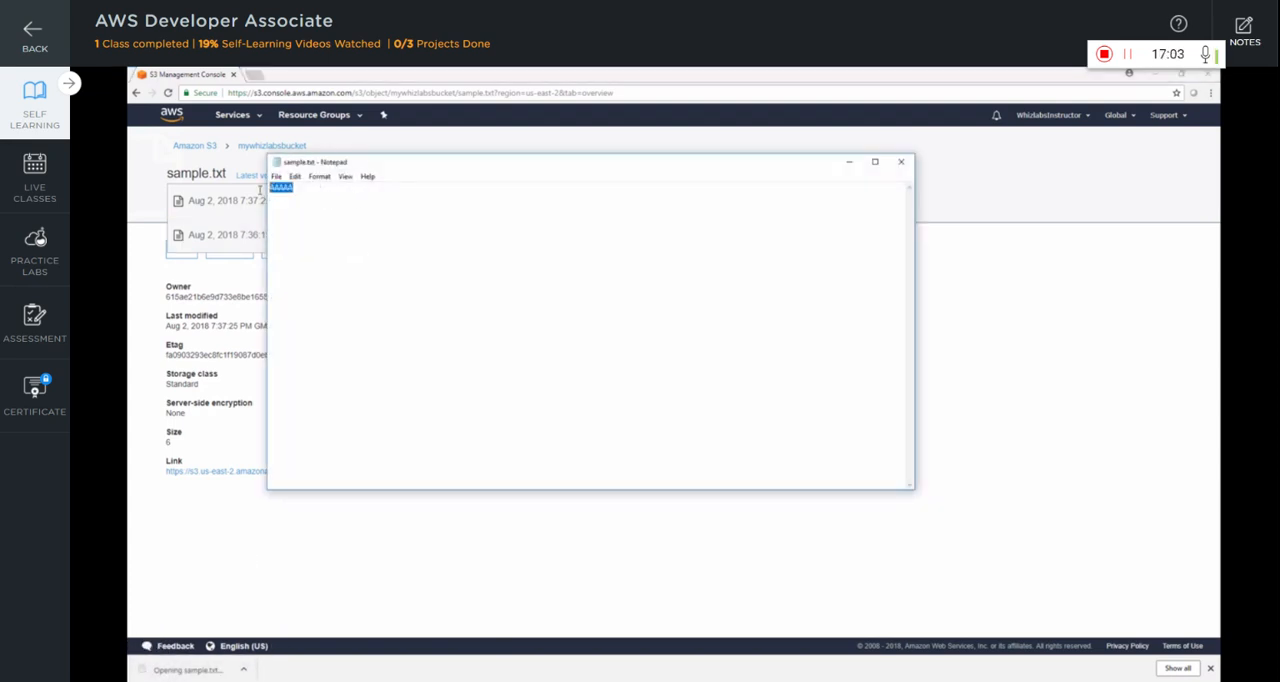
{"action": "left_click", "coordinate": [899, 163]}
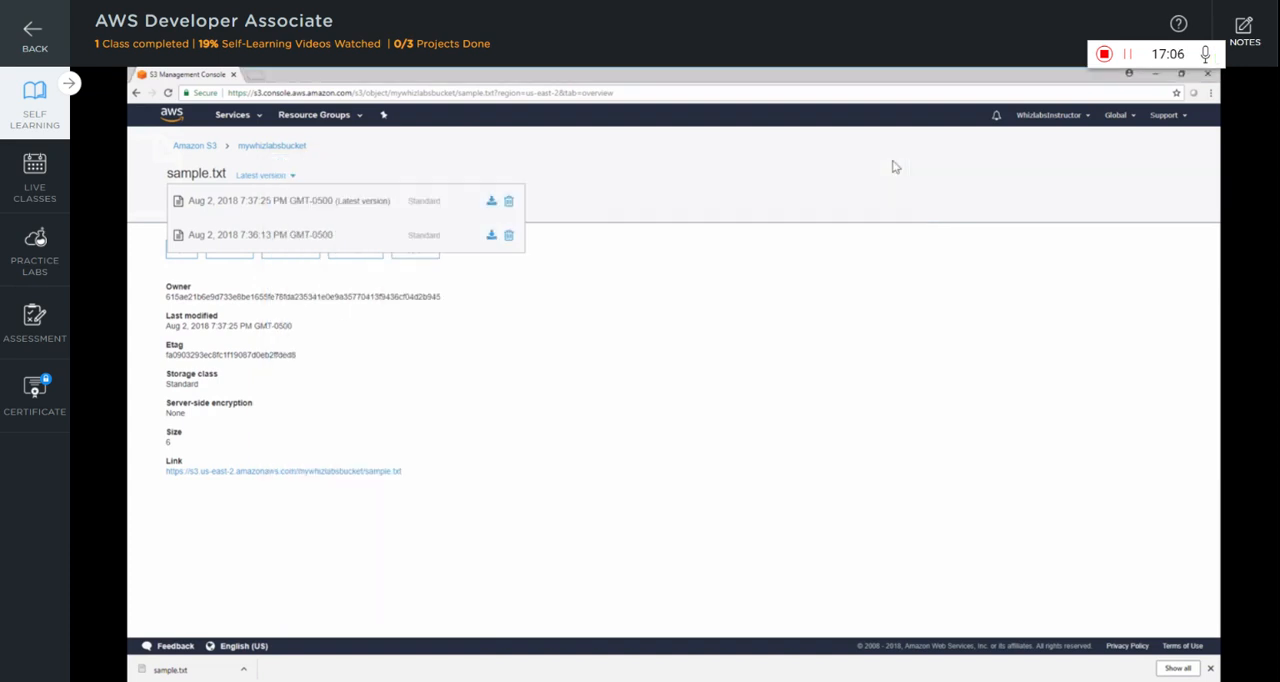
Download the latest sample.txt version from 7:37:25 PM, check its text, and show all object versions in mywhizlabsbucket
{"action": "left_click", "coordinate": [491, 202]}
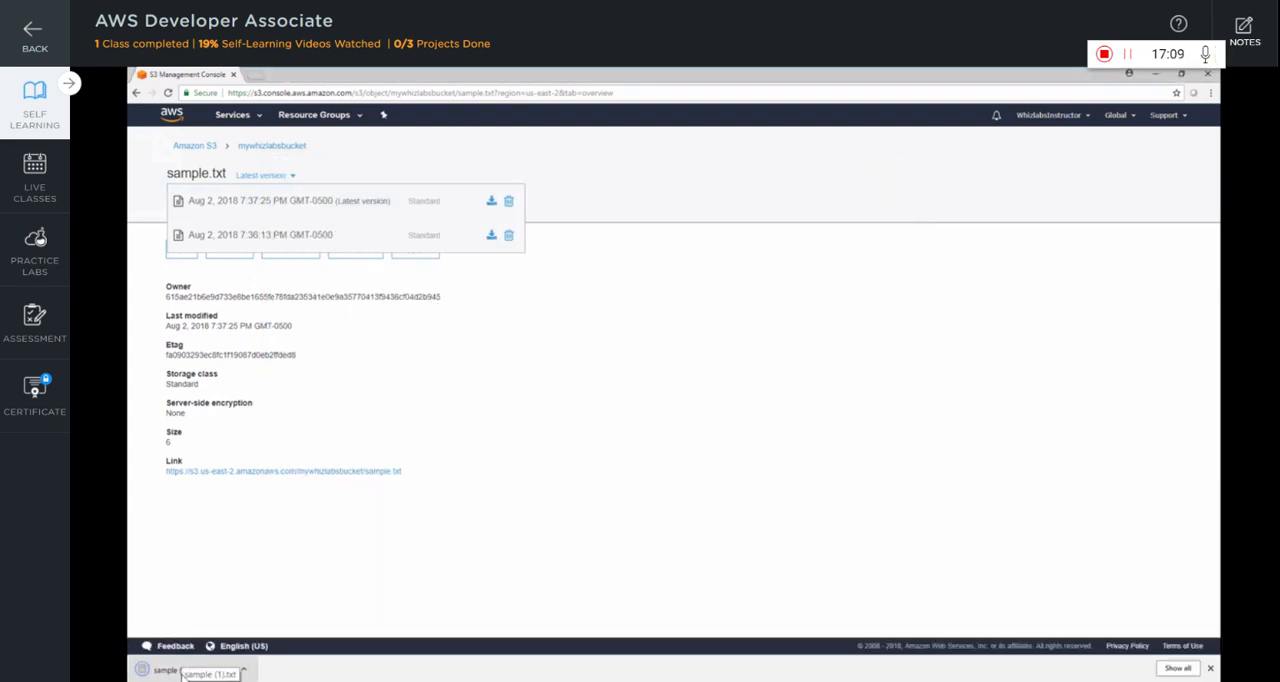
{"action": "left_click", "coordinate": [185, 674]}
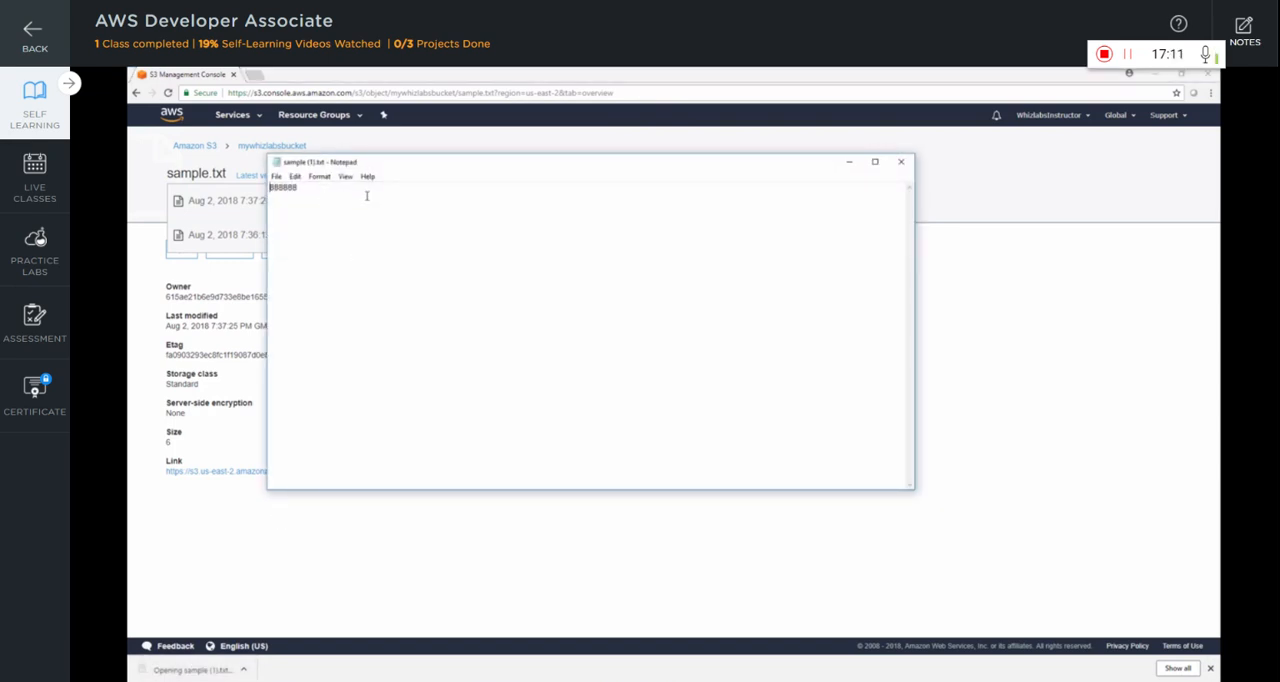
{"action": "left_click", "coordinate": [903, 162]}
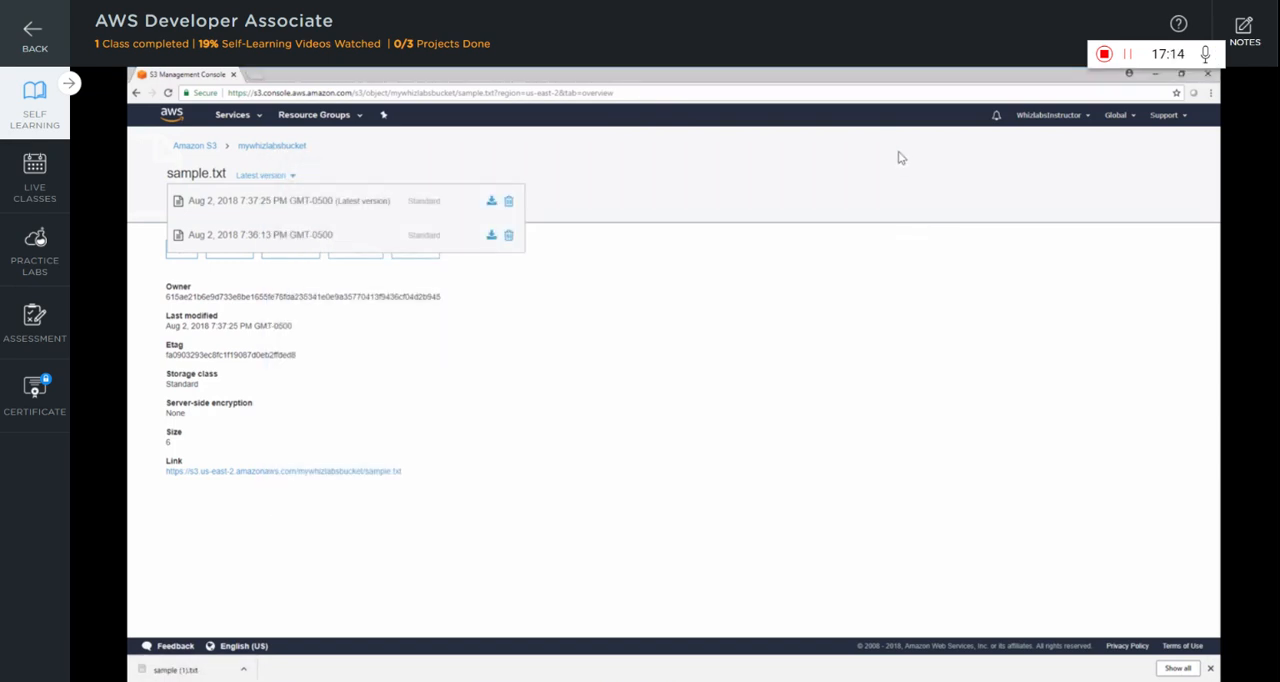
{"action": "left_click", "coordinate": [286, 148]}
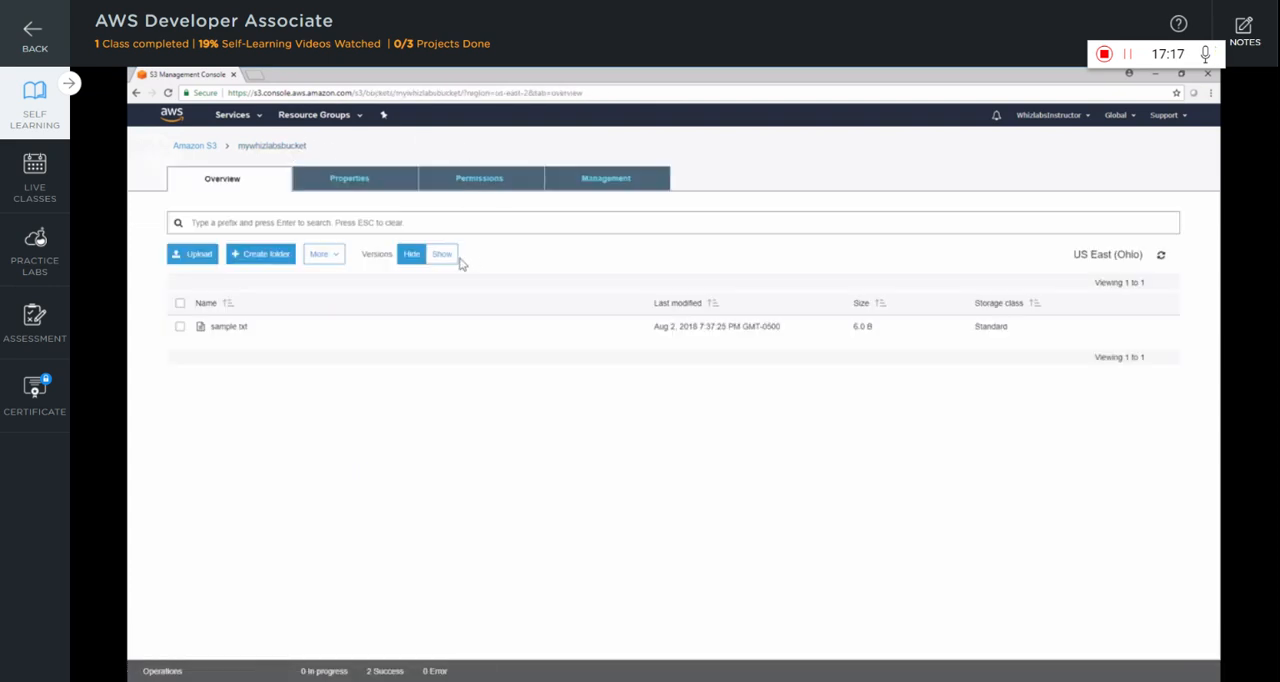
{"action": "left_click", "coordinate": [443, 256]}
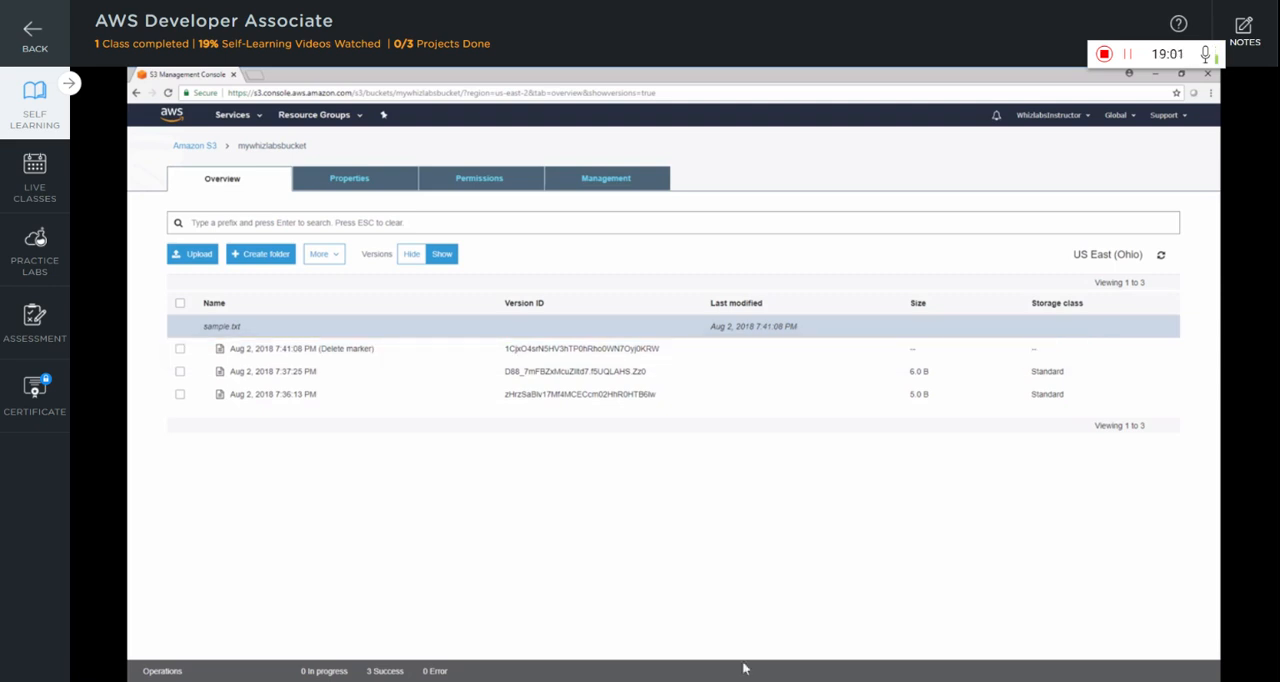
Restore the deleted sample.txt by deleting its delete marker from 7:41:08 PM in the bucket's version listing
{"action": "left_click", "coordinate": [181, 350]}
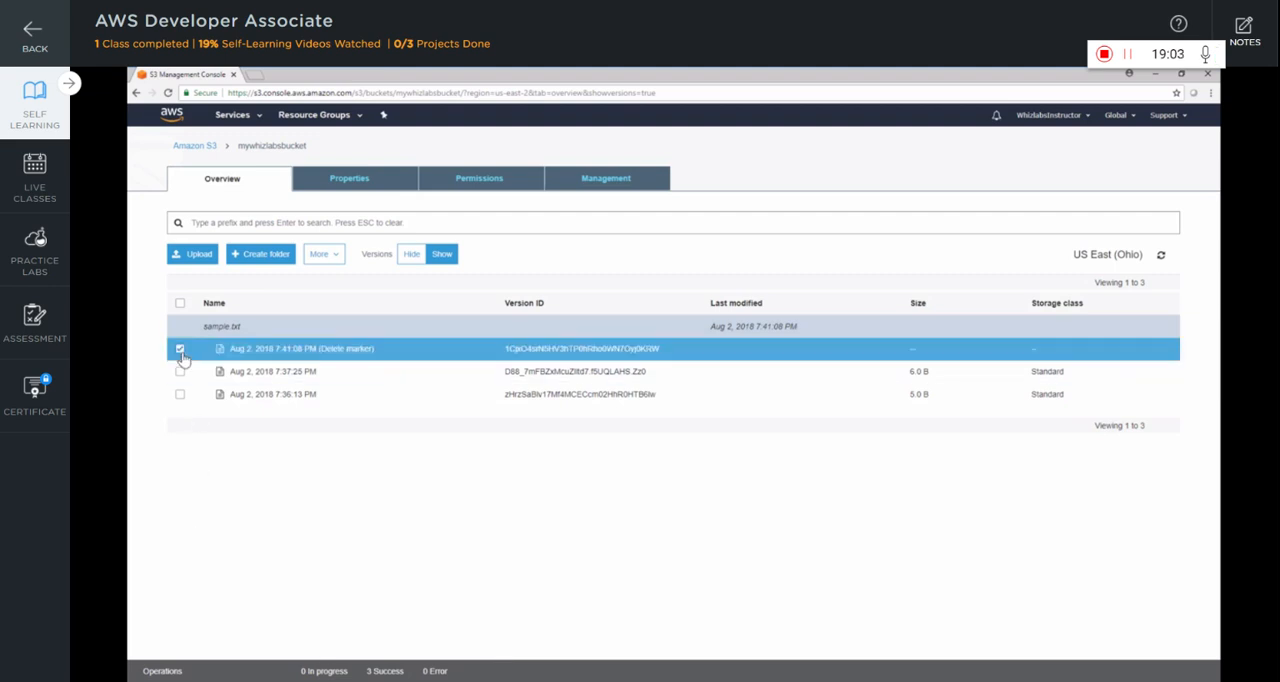
{"action": "right_click", "coordinate": [355, 354]}
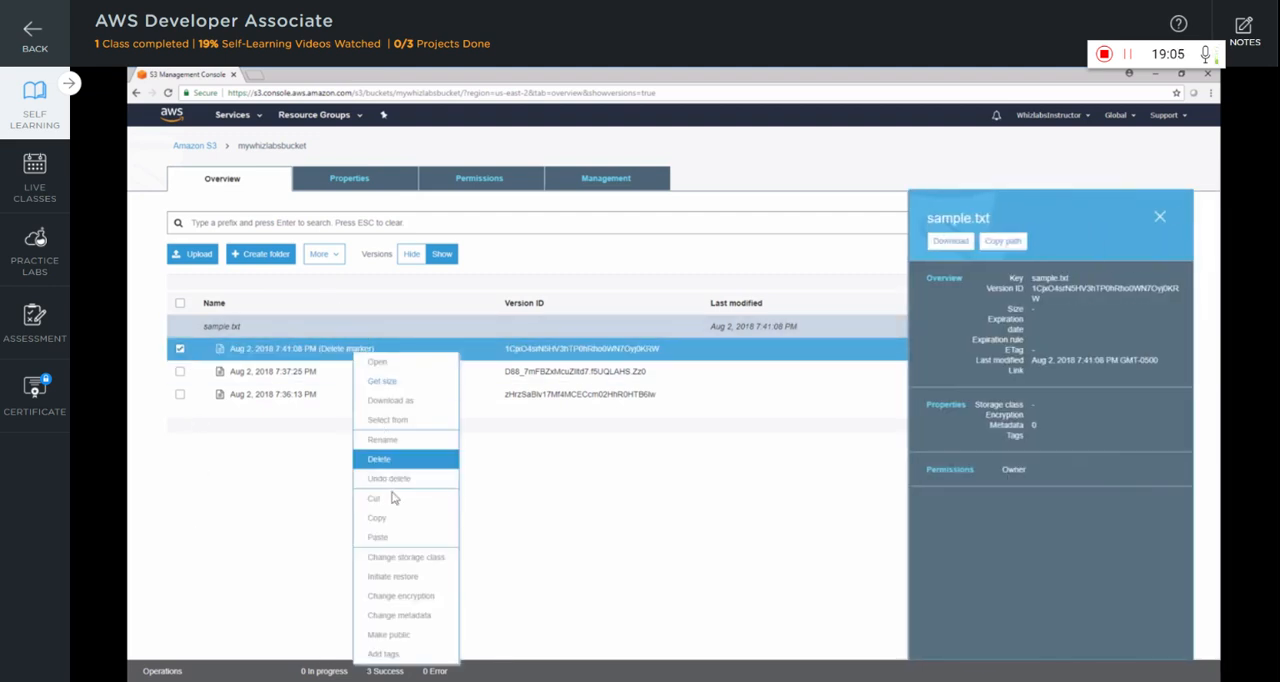
{"action": "left_click", "coordinate": [385, 459]}
{"action": "left_click", "coordinate": [880, 510]}
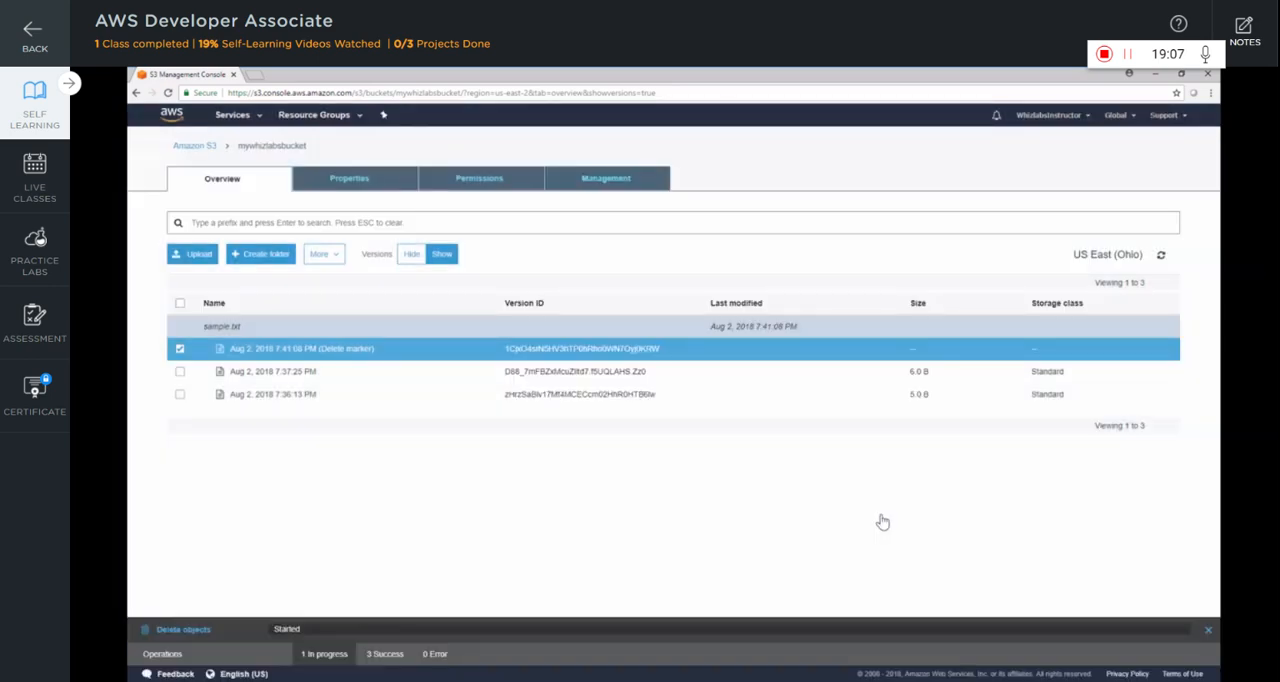
Reopen mywhizlabsbucket with object versions shown and permanently delete the sample.txt version from 7:36:13 PM
{"action": "left_click", "coordinate": [207, 149]}
{"action": "left_click", "coordinate": [220, 296]}
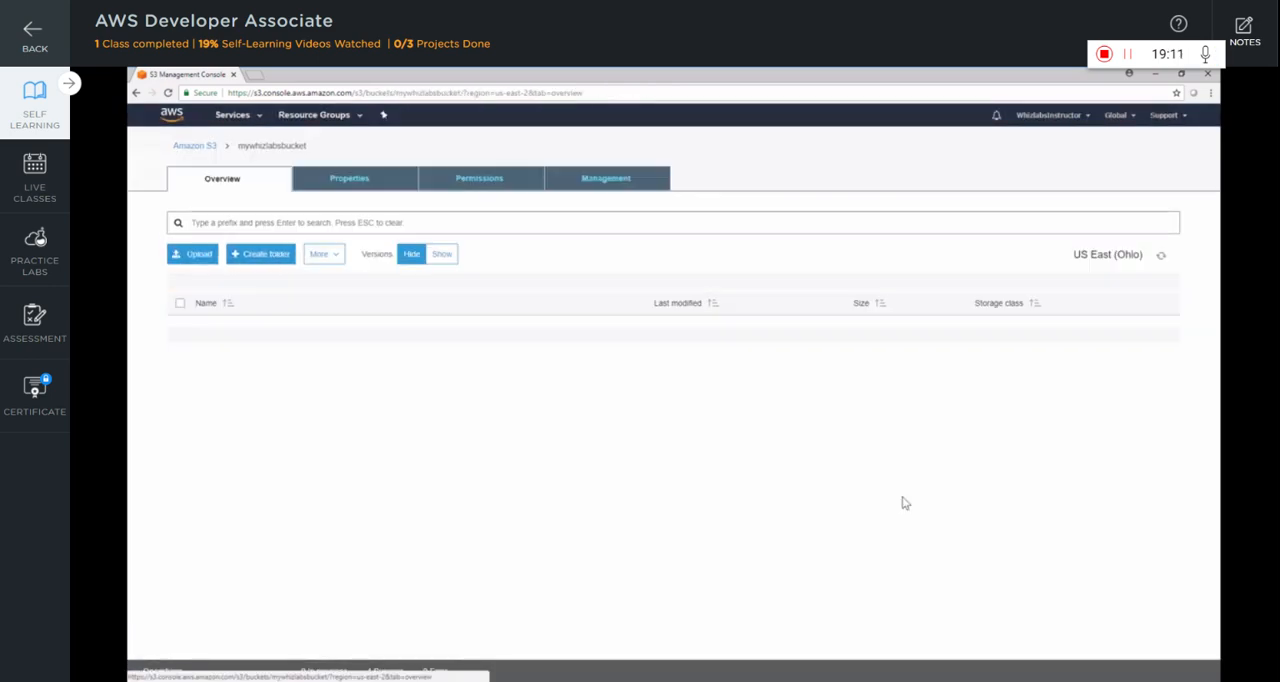
{"action": "left_click", "coordinate": [445, 257]}
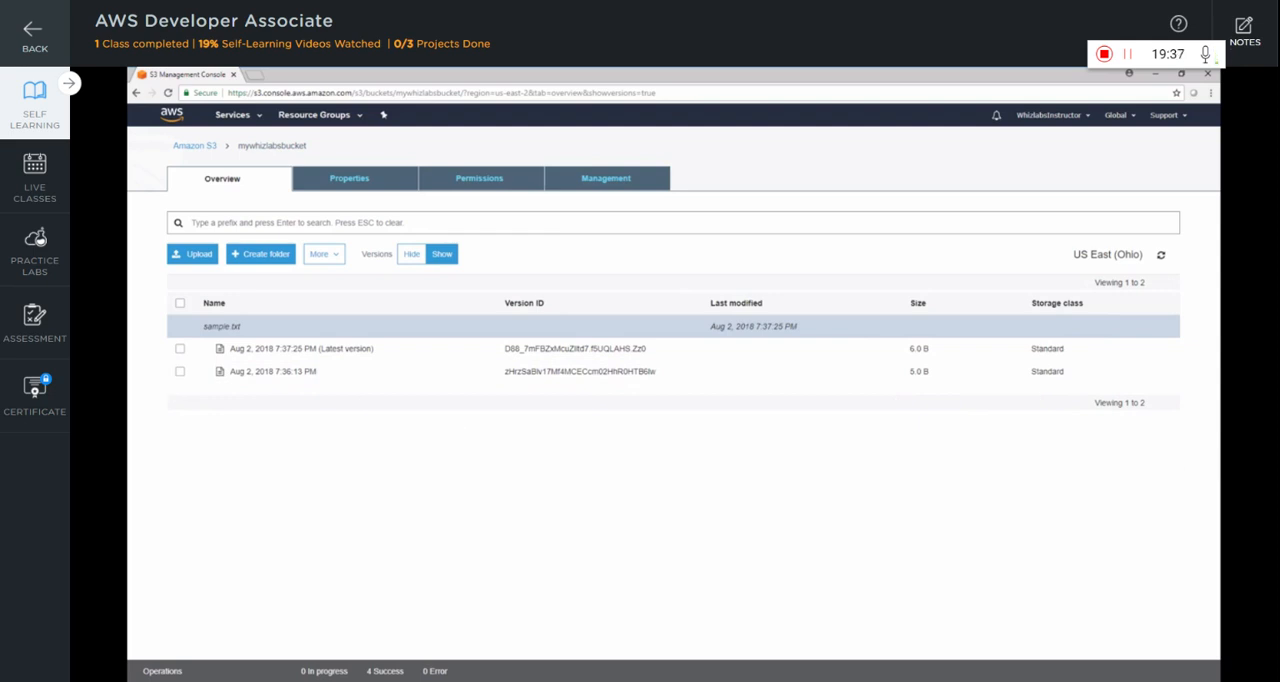
{"action": "left_click", "coordinate": [180, 376]}
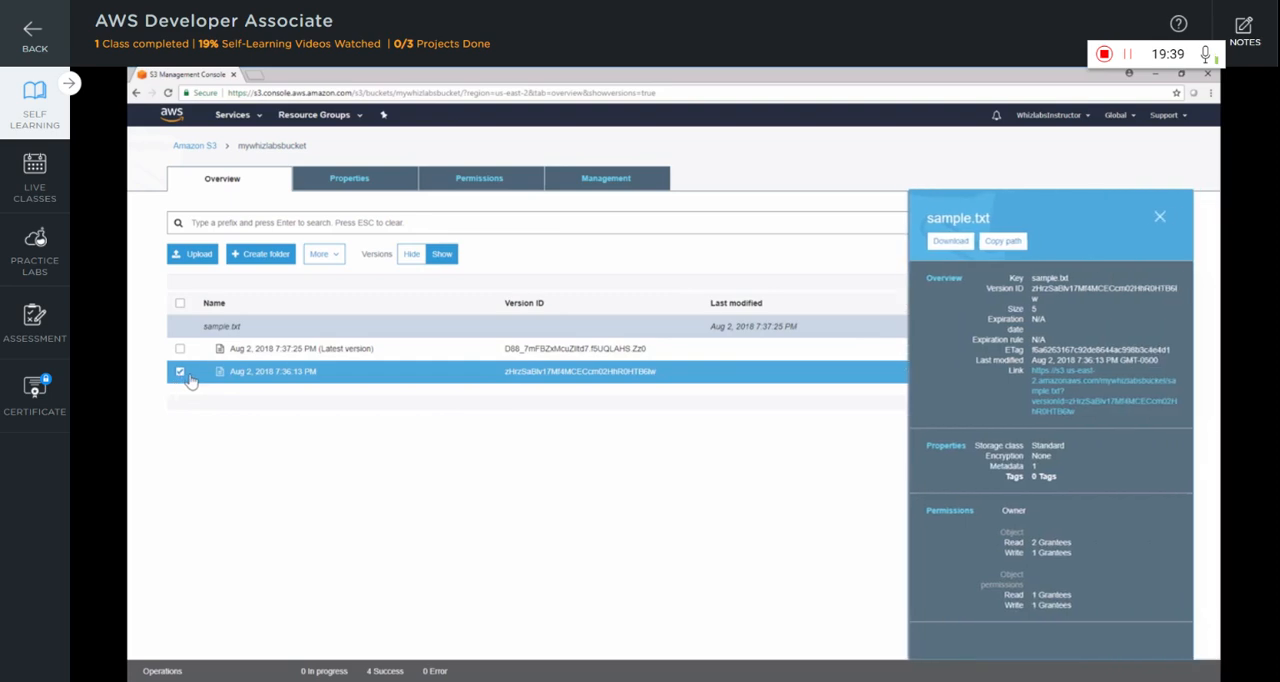
{"action": "right_click", "coordinate": [184, 373]}
{"action": "left_click", "coordinate": [218, 479]}
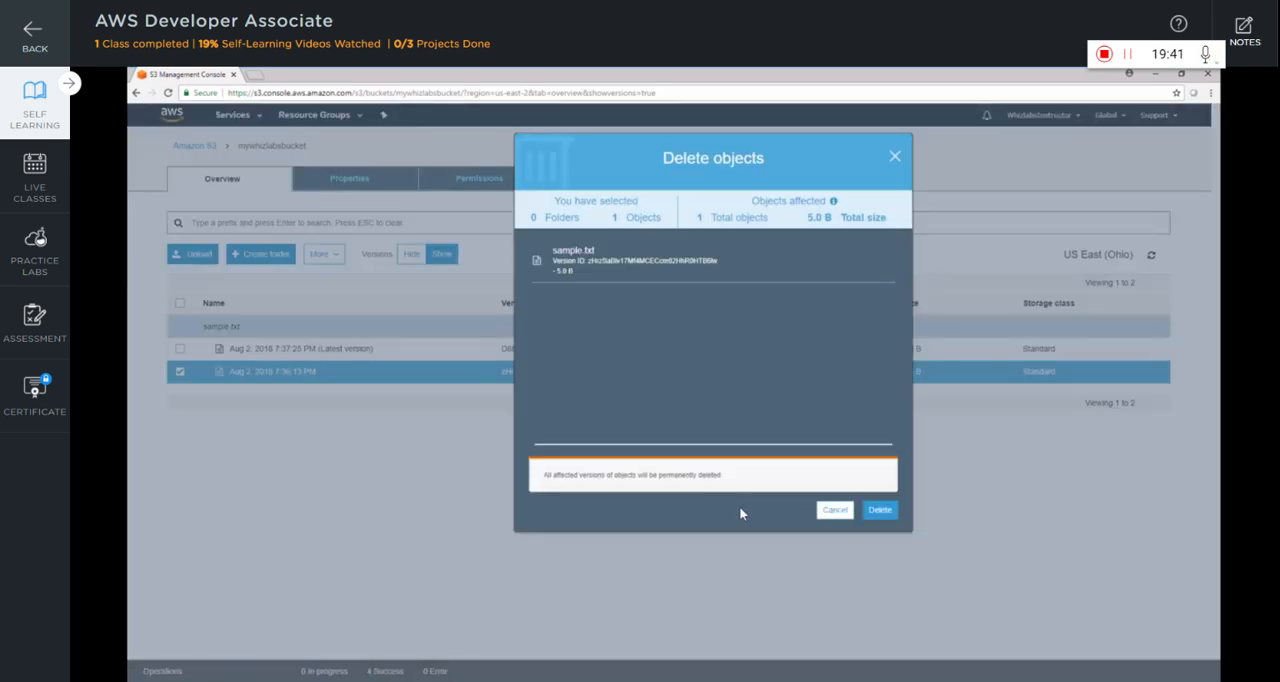
{"action": "left_click", "coordinate": [877, 510]}
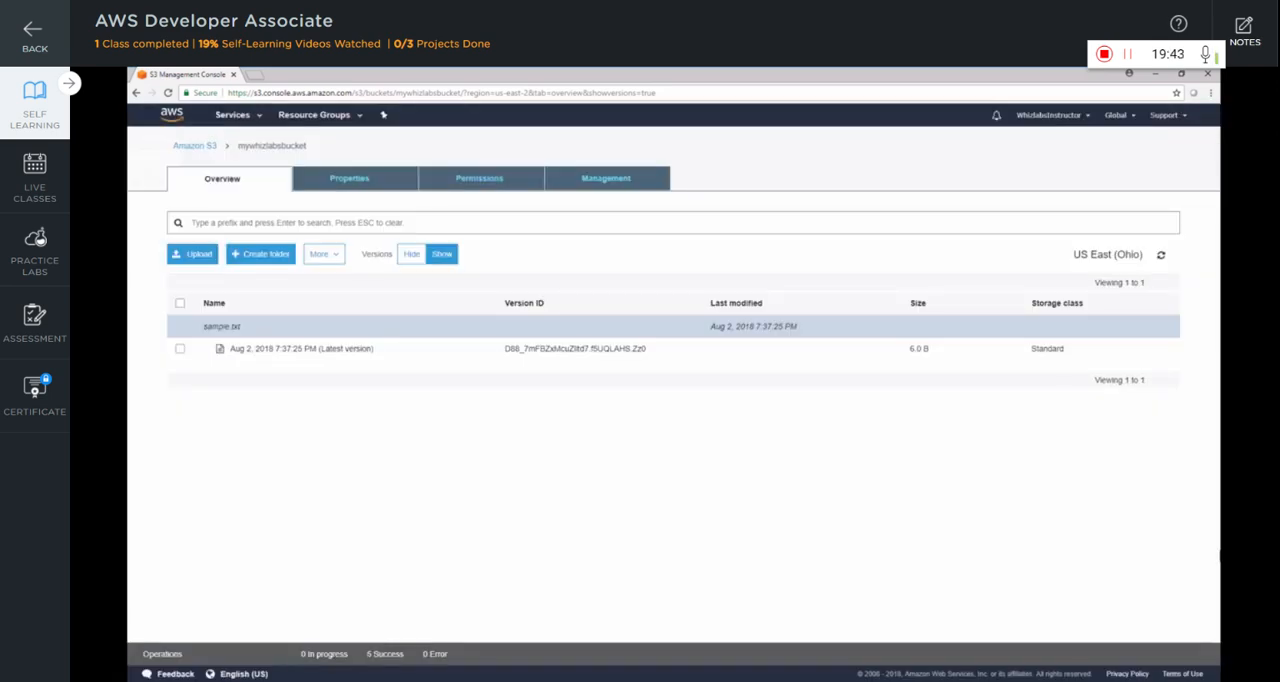